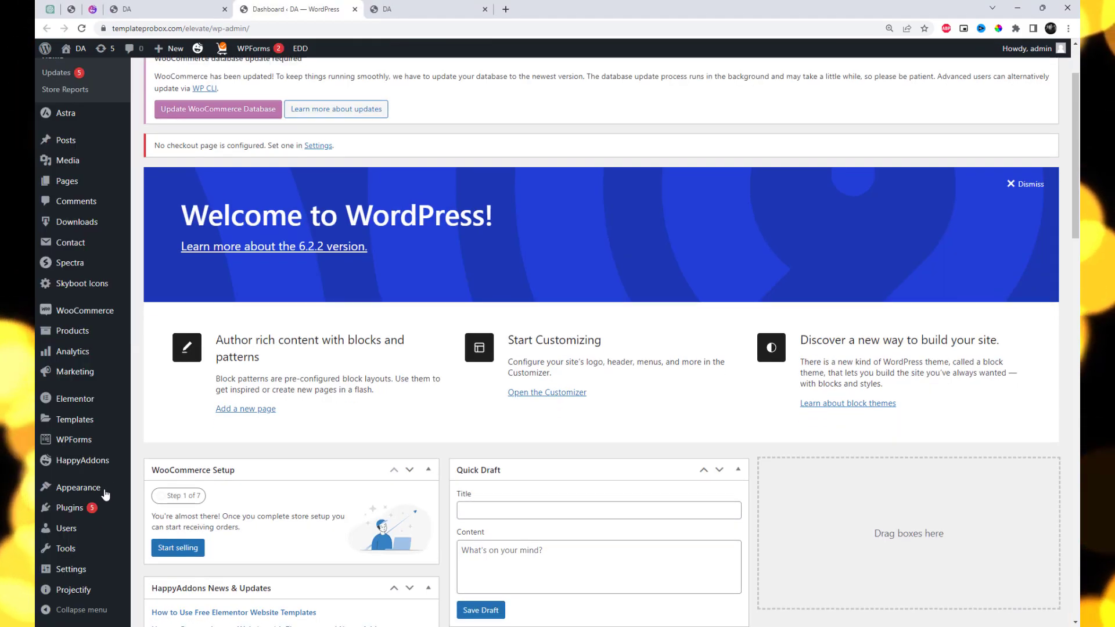
- Open the list of installed plugins and search it for Happy Elementor Addons
mouse_move(112, 517)
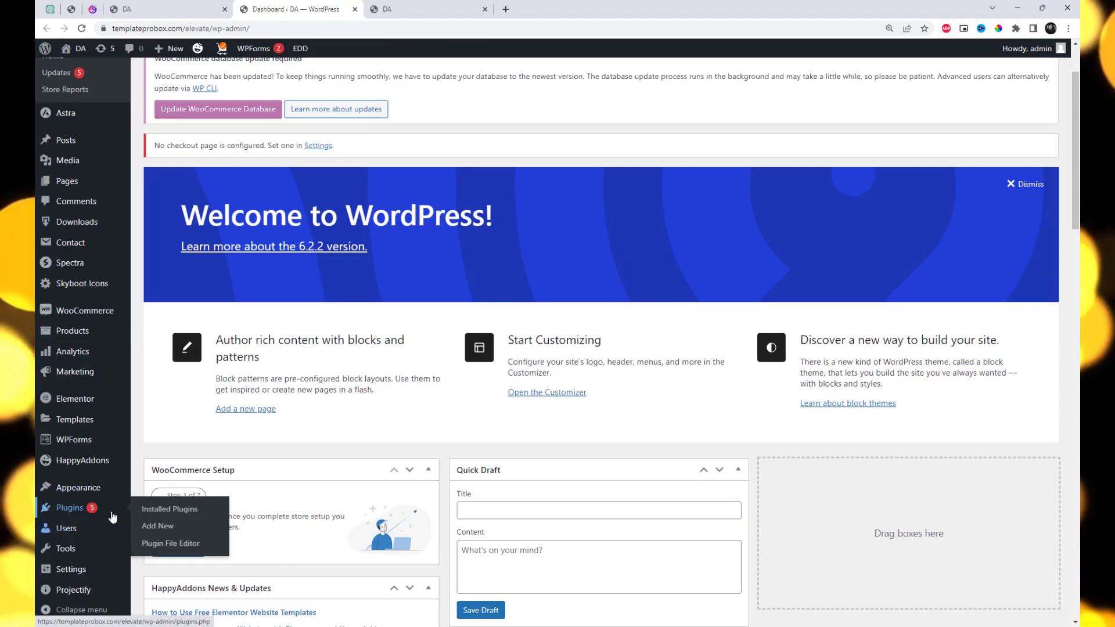
click(153, 515)
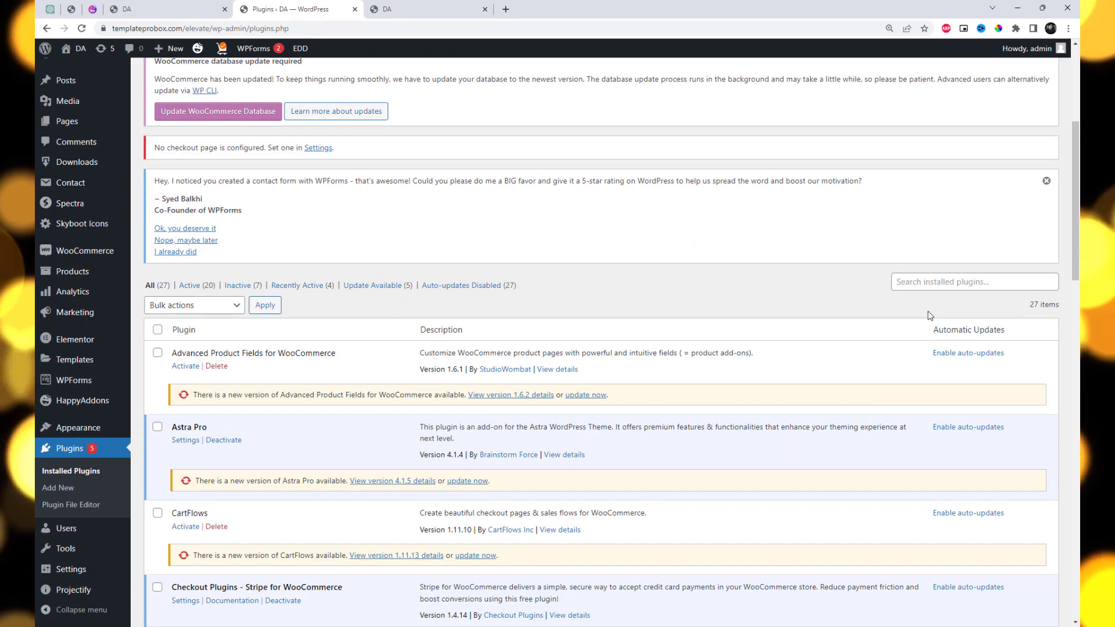
click(929, 283)
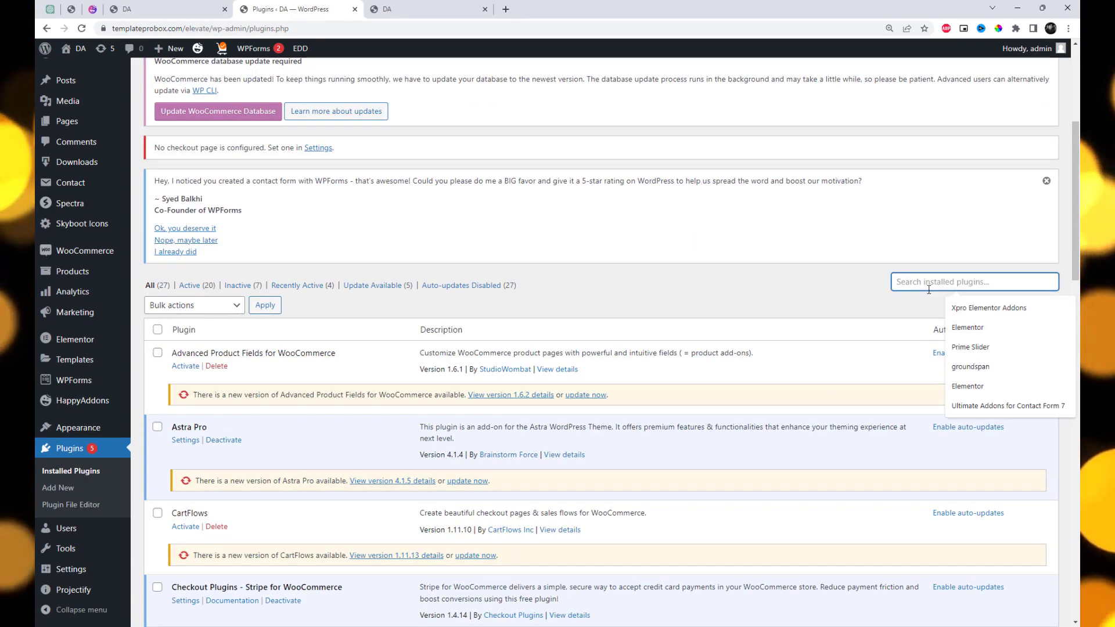
text(Happy Elementor Addons)
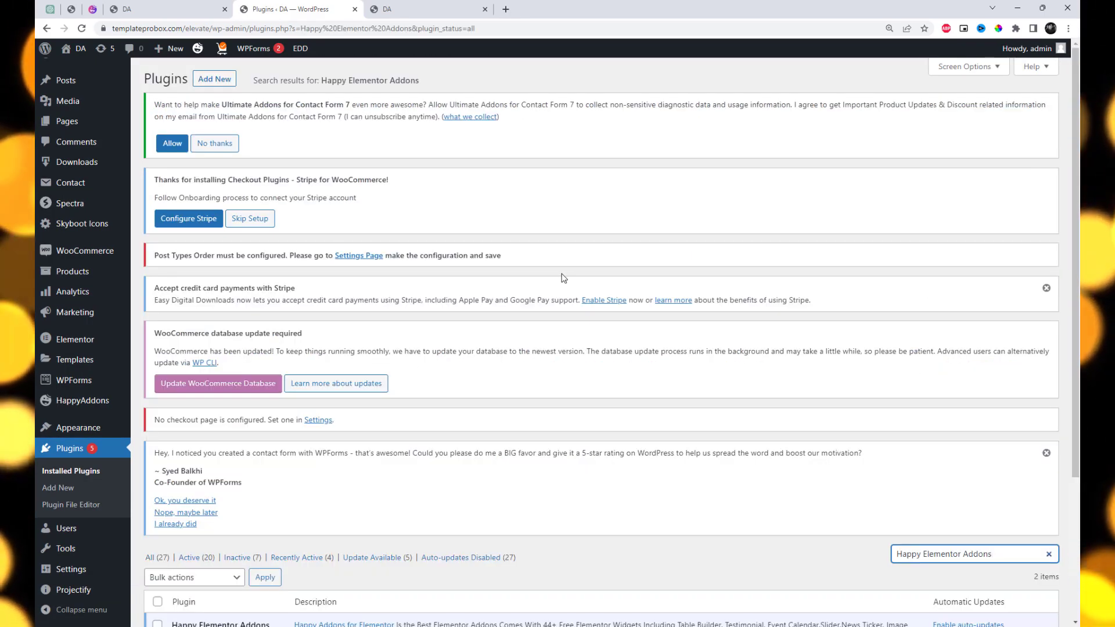
scroll(563, 278, down, 3)
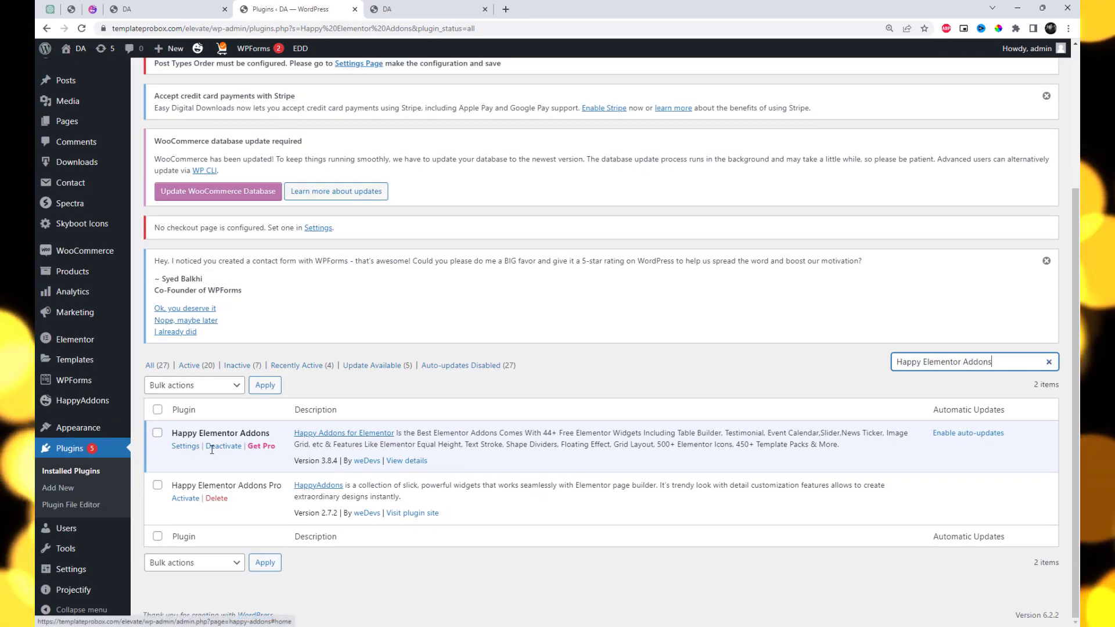
- Go to the page for adding new plugins and search the plugin directory for Happy Elementor Addons
scroll(197, 238, up, 3)
click(214, 79)
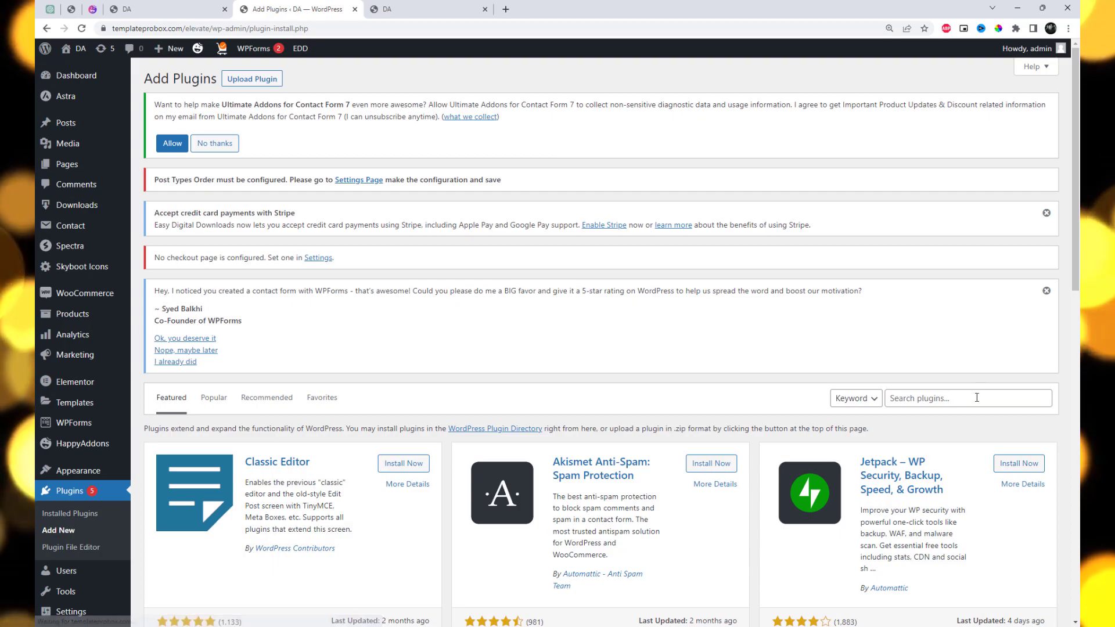
click(975, 399)
text(Happy Elementor Addons)
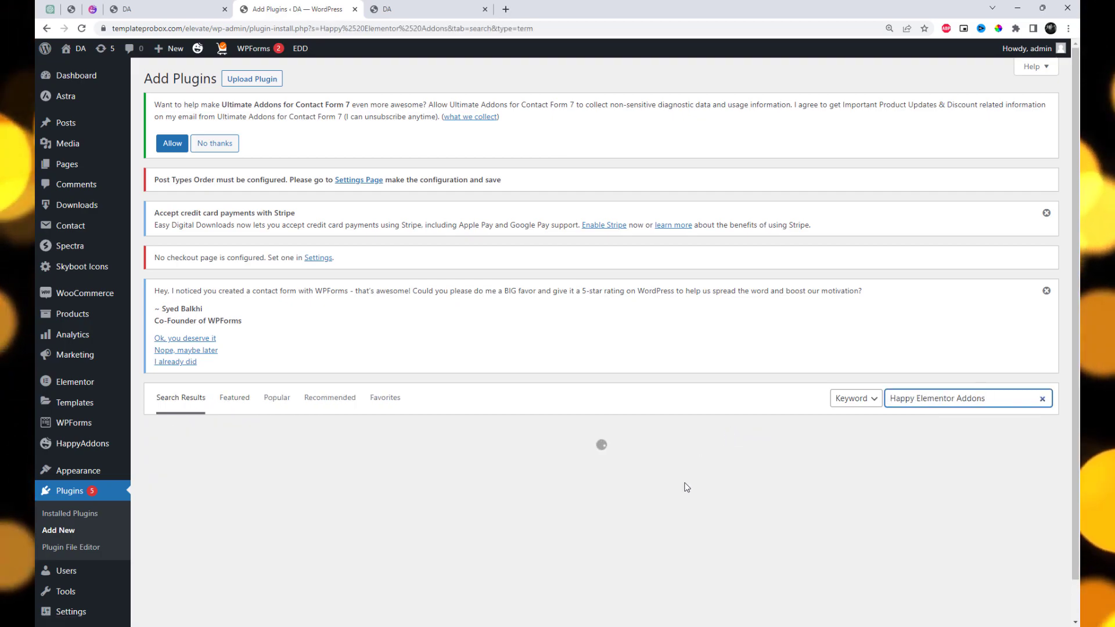
scroll(581, 453, down, 3)
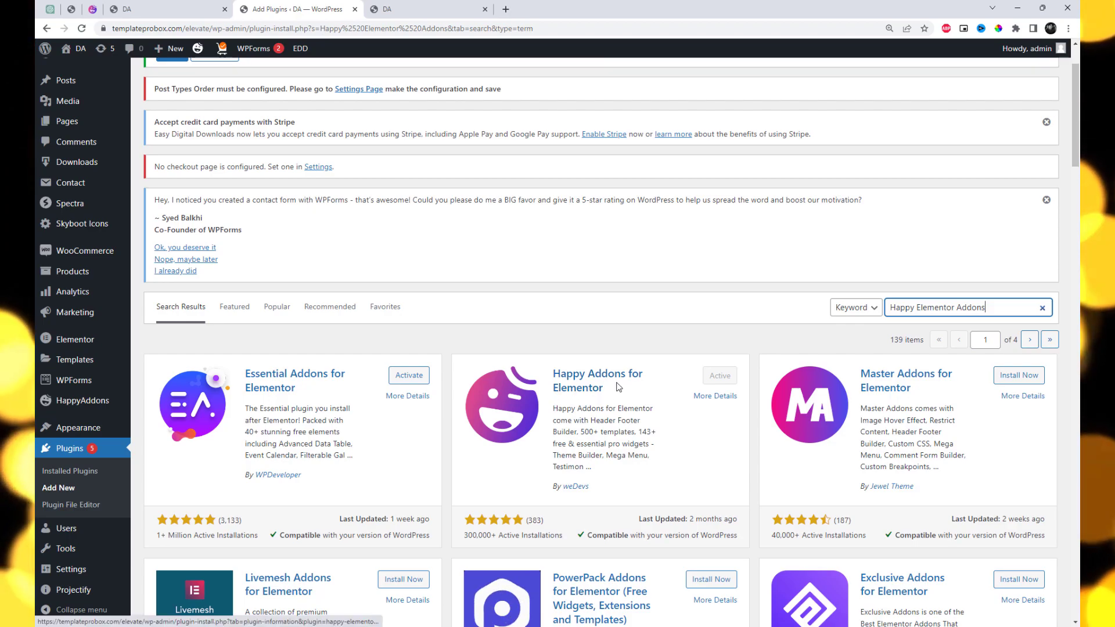
- Open the HappyAddons widget settings and find the widgets whose names contain "stack"
mouse_move(120, 410)
click(156, 419)
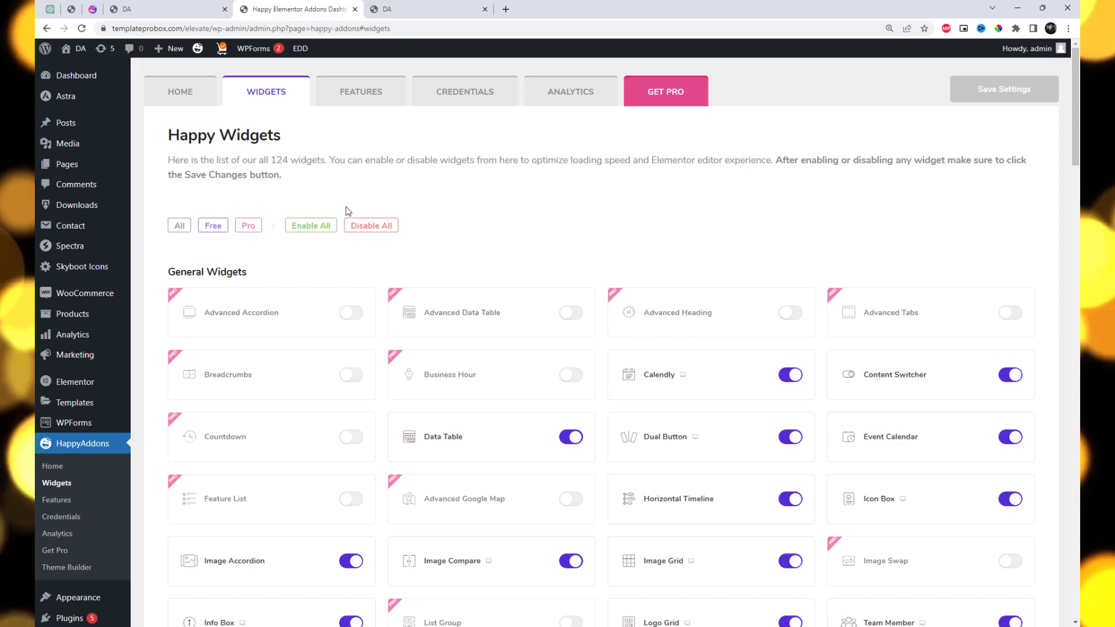
key(ctrl+f)
text(stack)
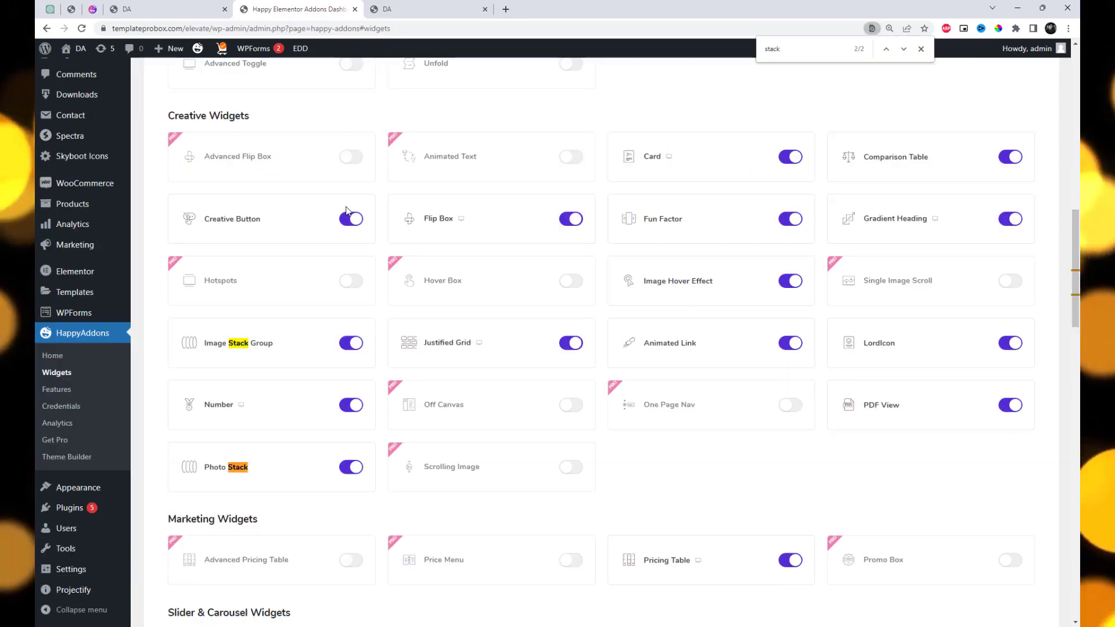
scroll(405, 229, down, 2)
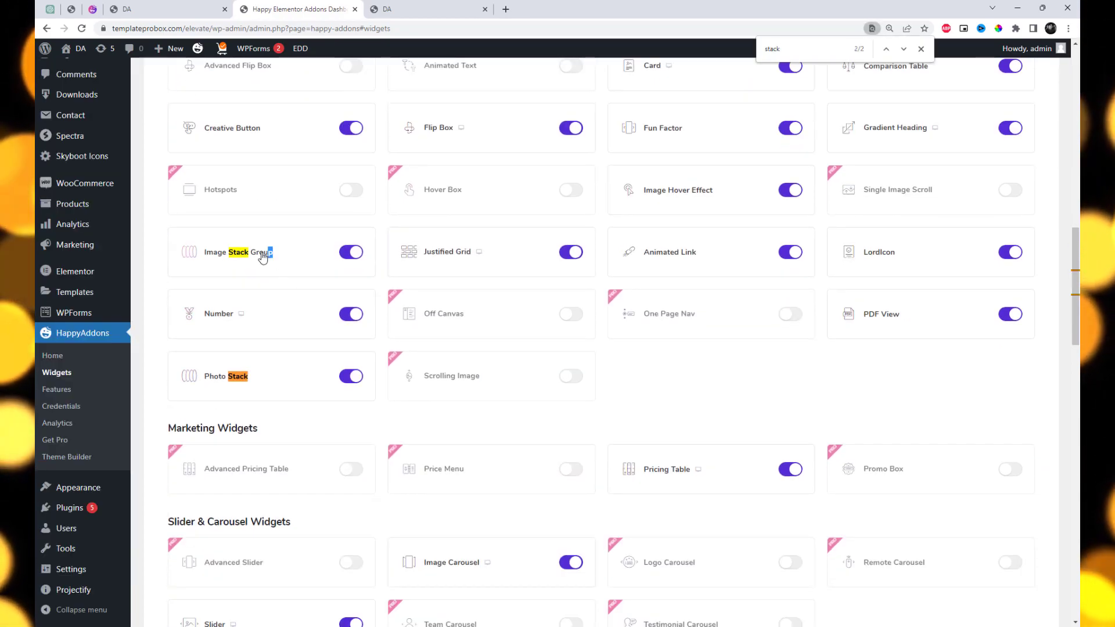
- Make sure the Image Stack Group widget is enabled and save the widget settings
drag(263, 256, 213, 257)
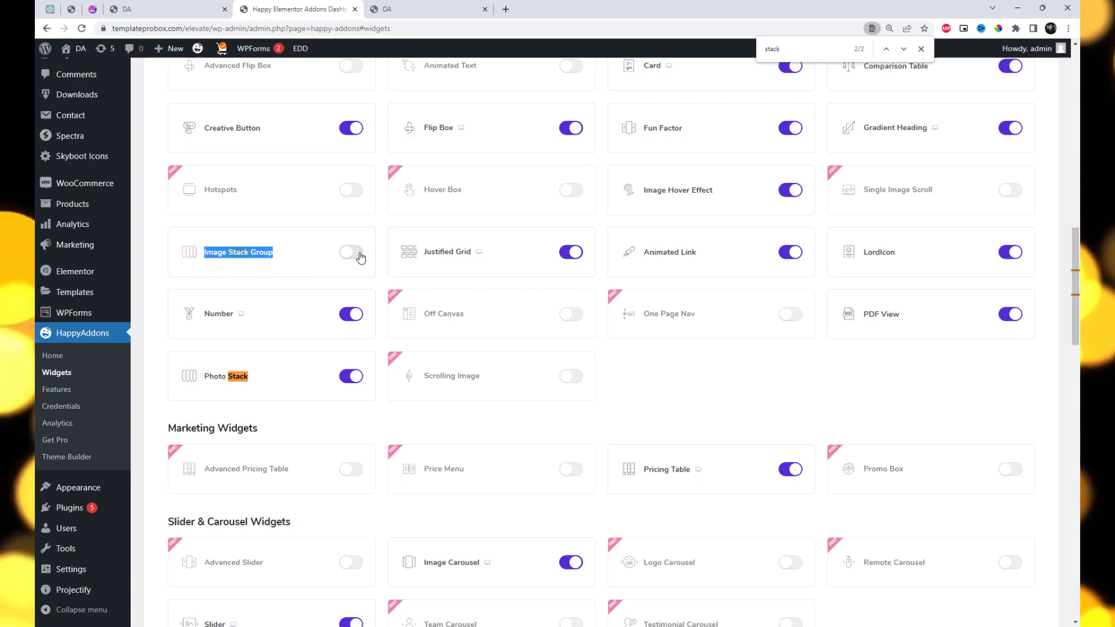
click(922, 50)
scroll(958, 174, up, 20)
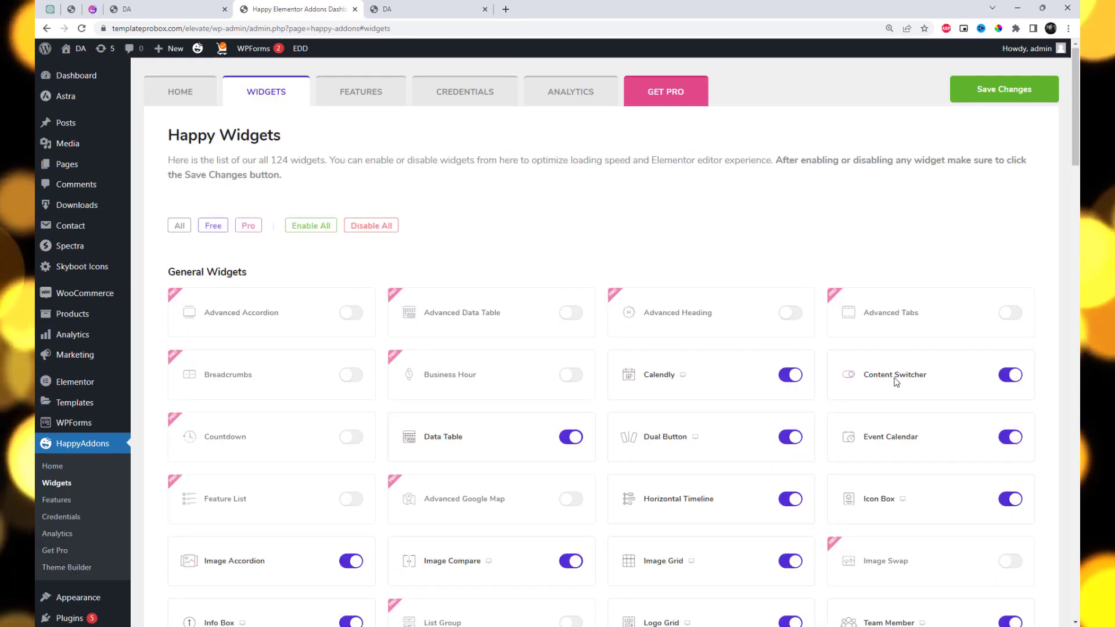
click(994, 96)
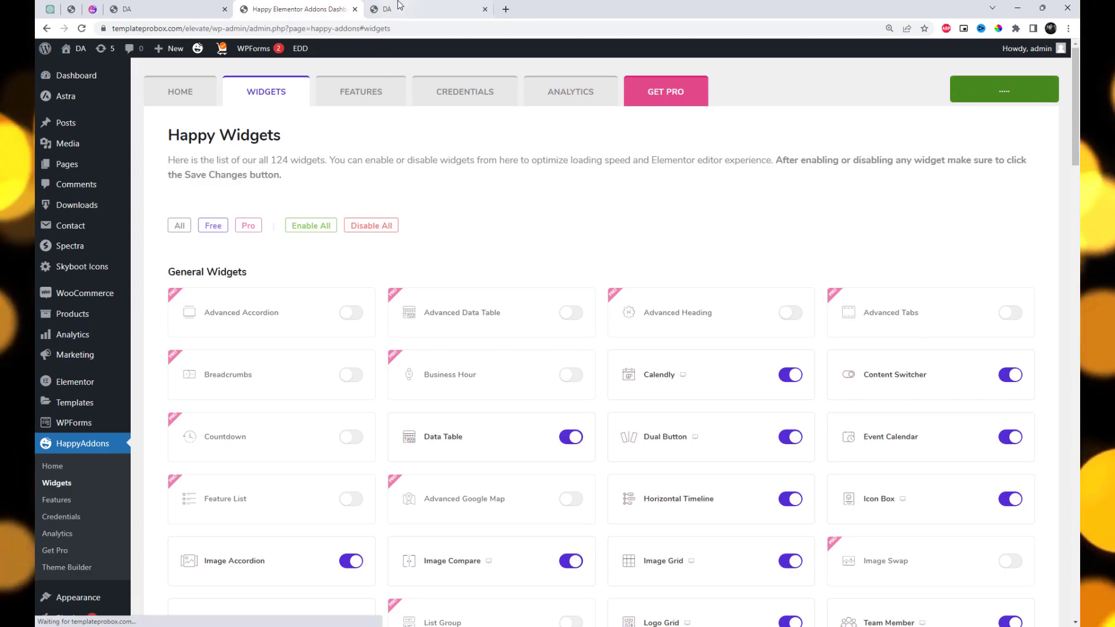
- Switch to the live website and open its Home page for editing with Elementor in a new tab
click(407, 9)
middle_click(374, 61)
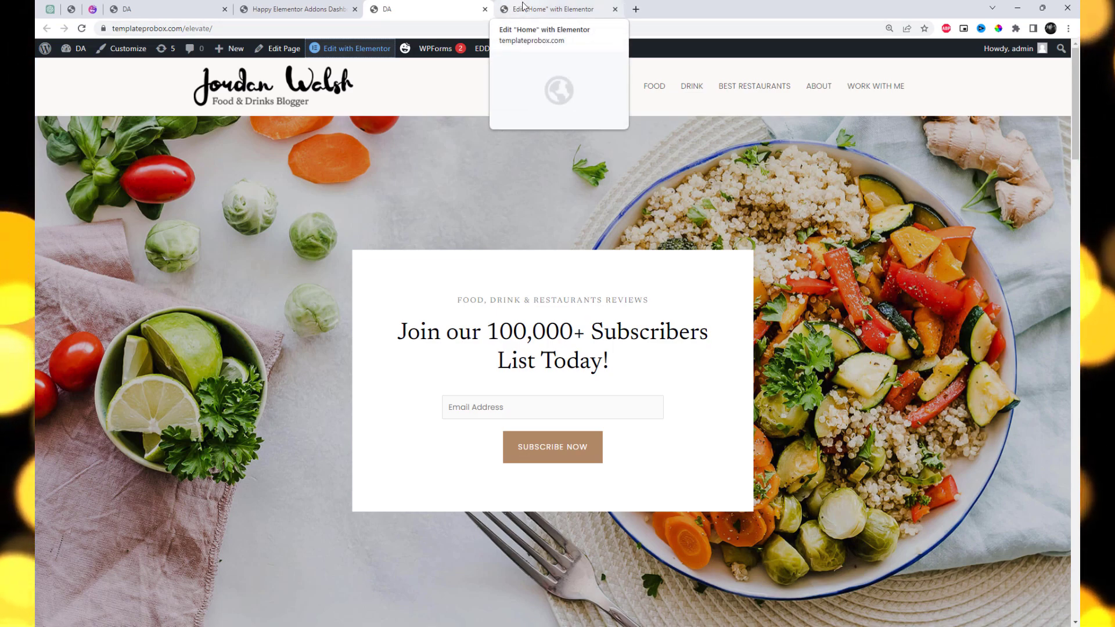
click(524, 8)
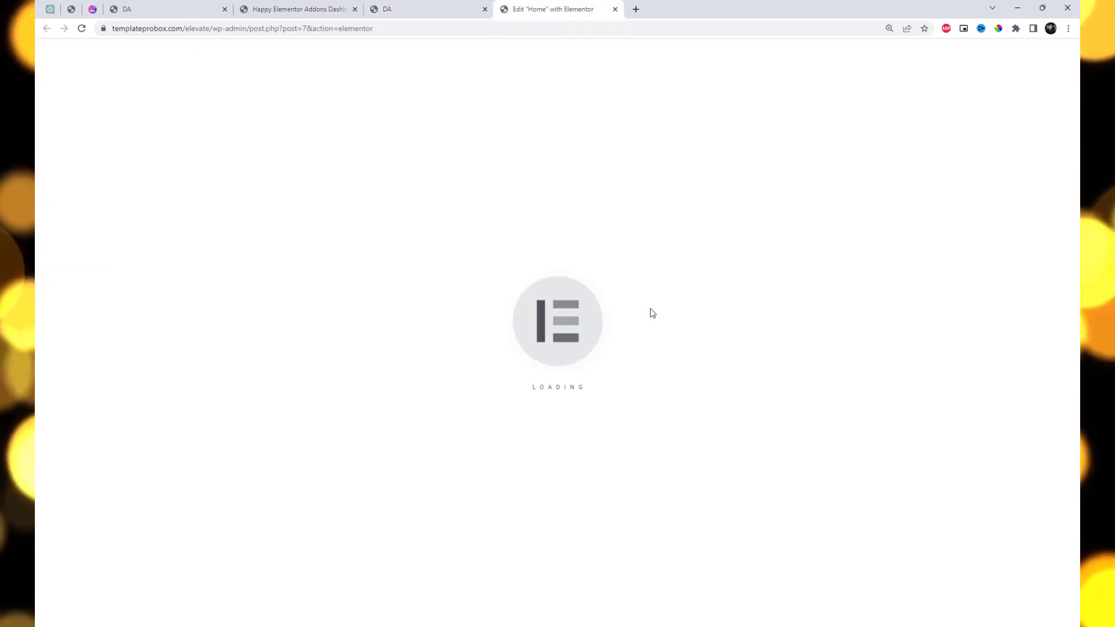
- Add a new single-column section directly above the Featured Review Videos section
scroll(784, 378, down, 8)
scroll(784, 378, down, 5)
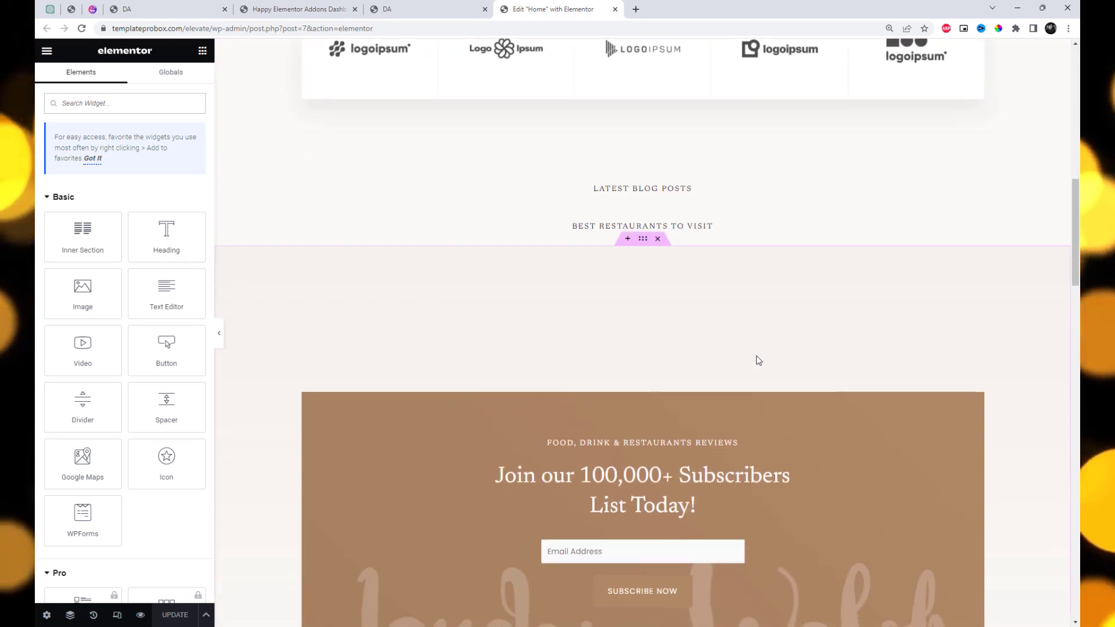
scroll(628, 244, down, 8)
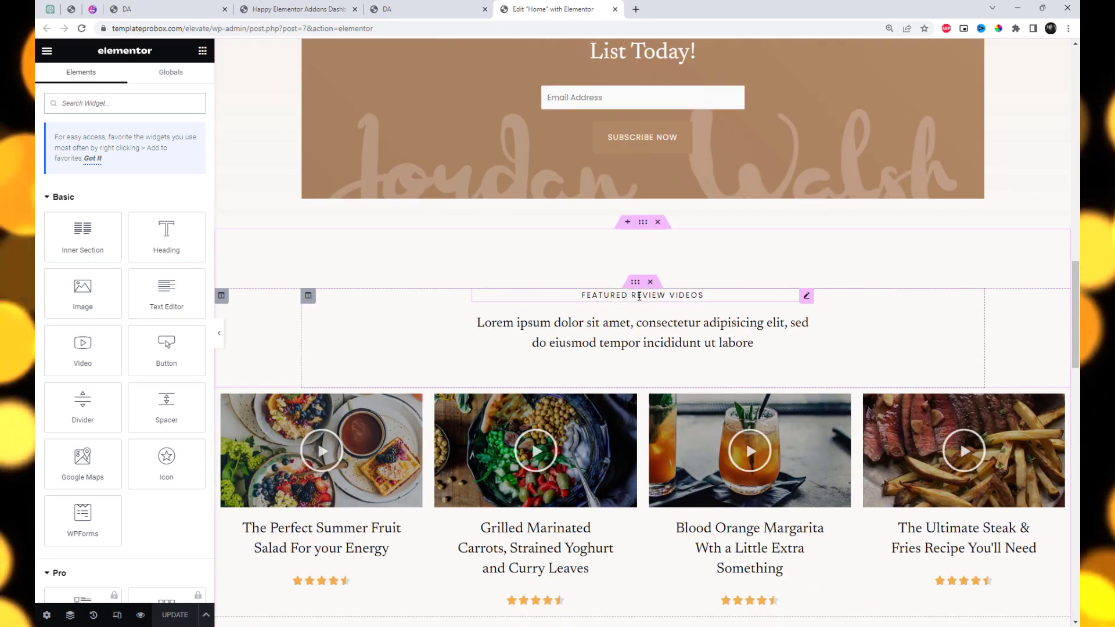
scroll(643, 312, down, 6)
scroll(644, 313, down, 2)
scroll(645, 302, up, 7)
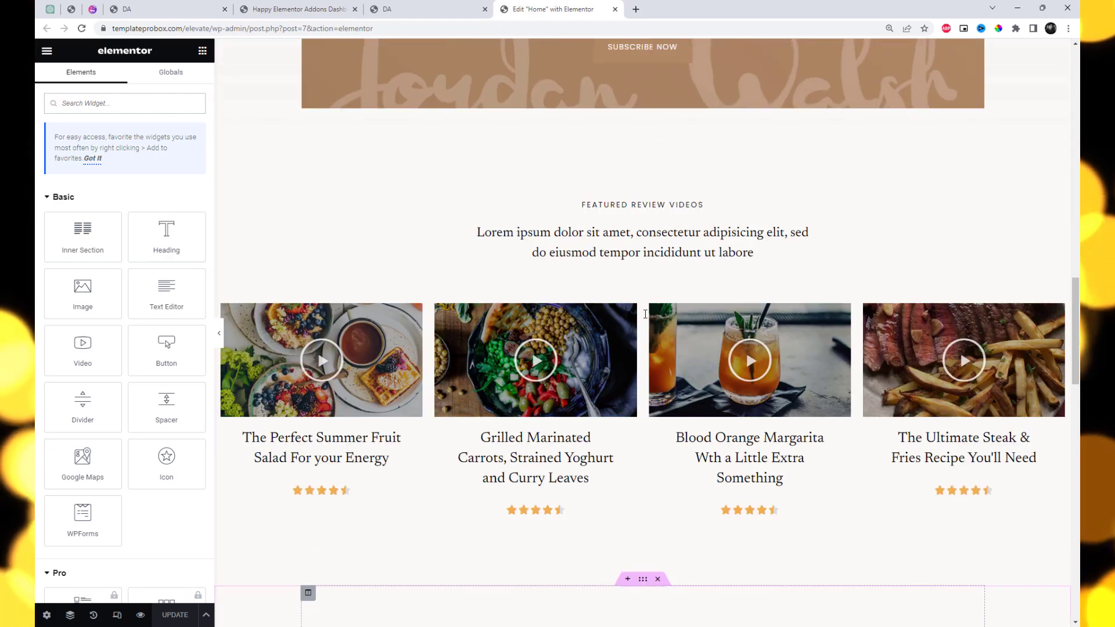
click(627, 222)
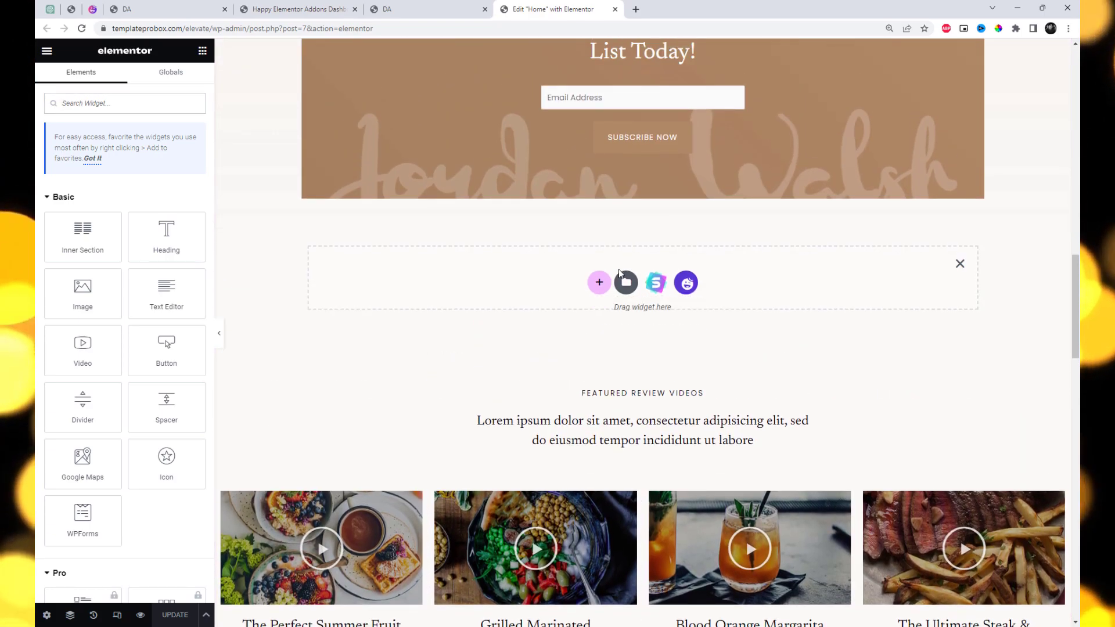
click(568, 303)
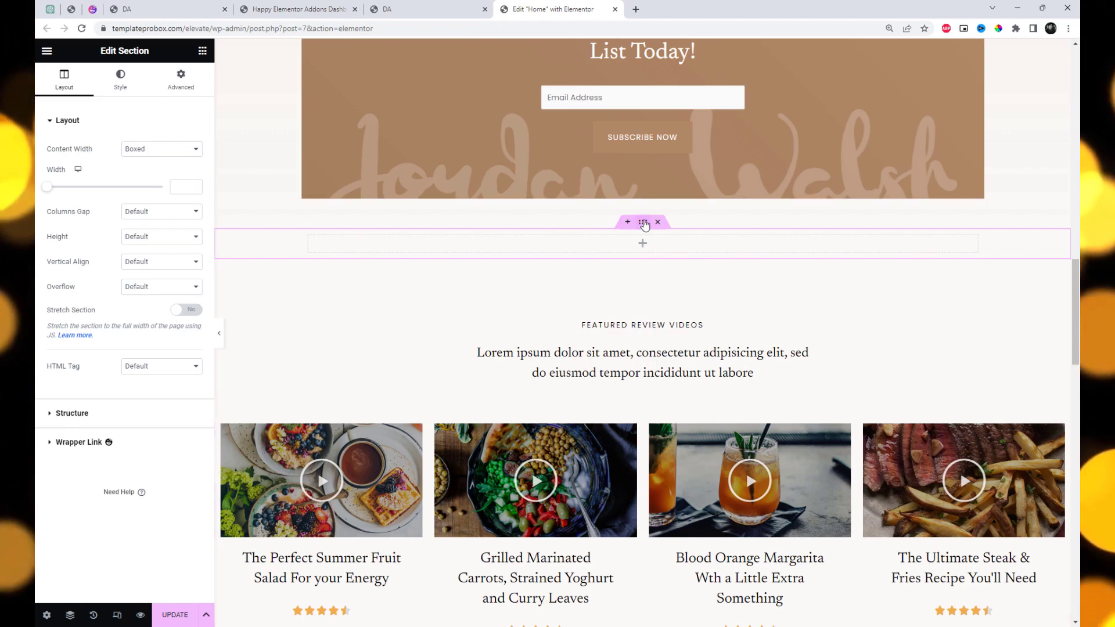
- Set the new section's content width to Full Width and open the widget list for its empty column
click(172, 151)
click(140, 173)
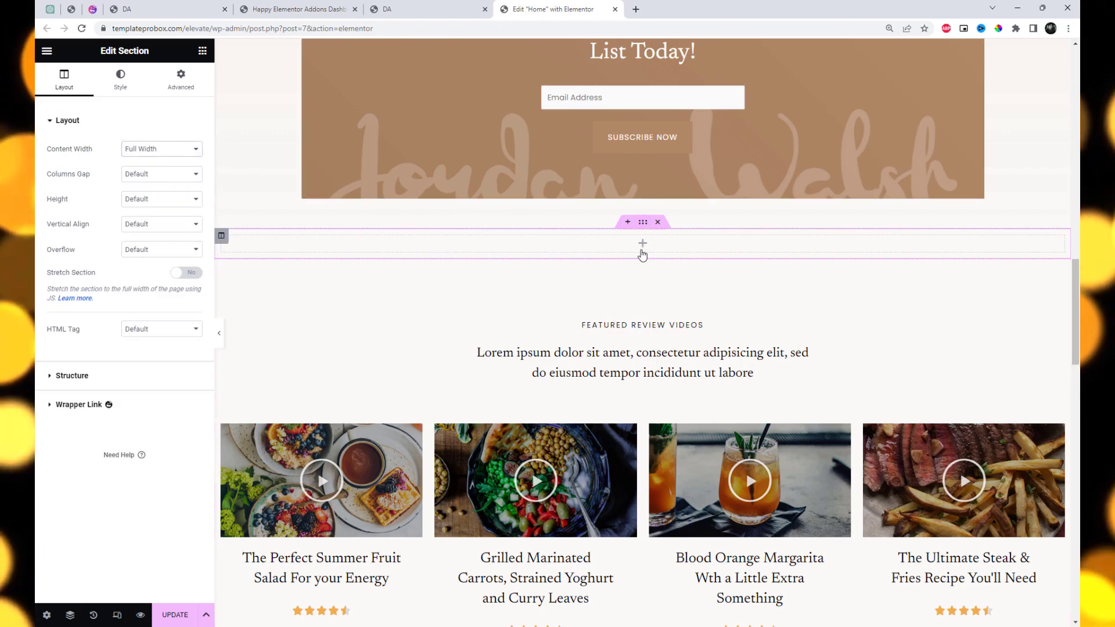
click(644, 246)
text(Happy Elementor Addons)
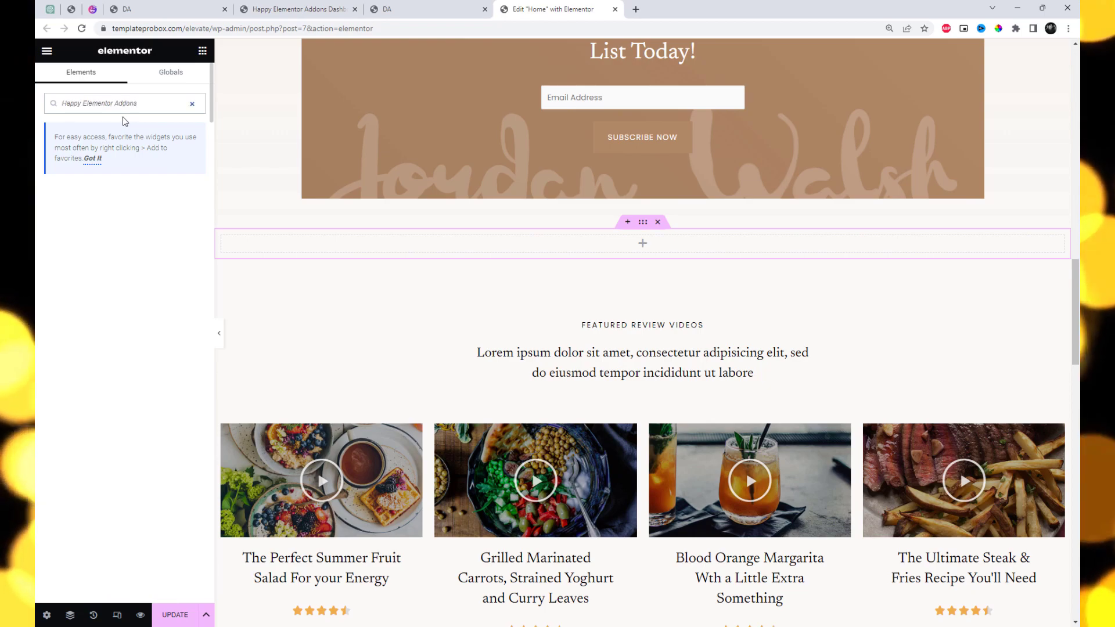
key(BackSpace)
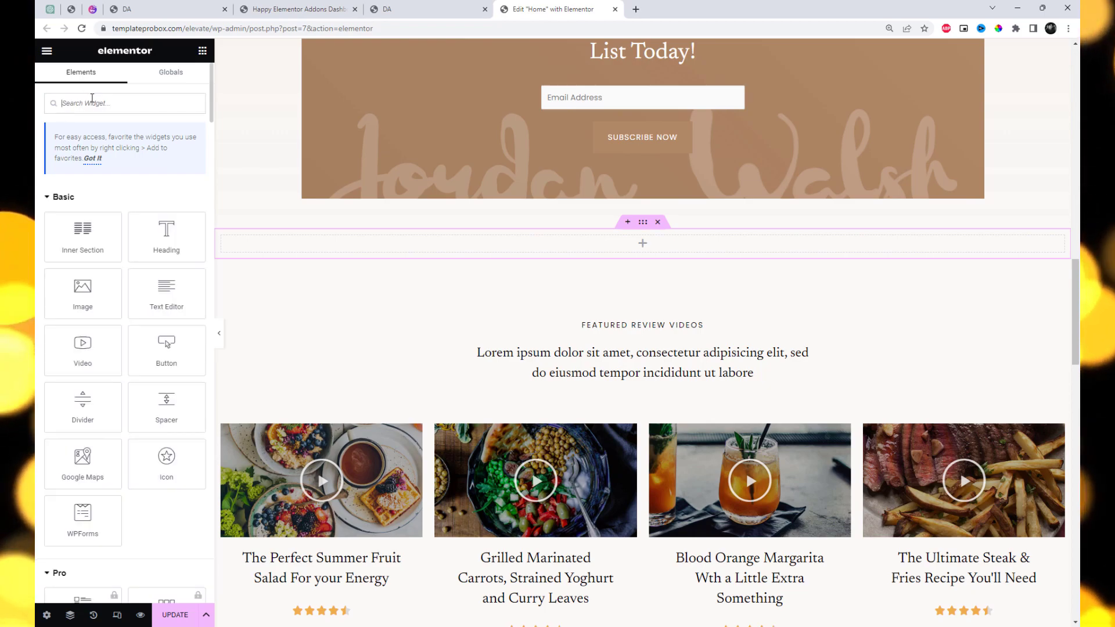
text(t)
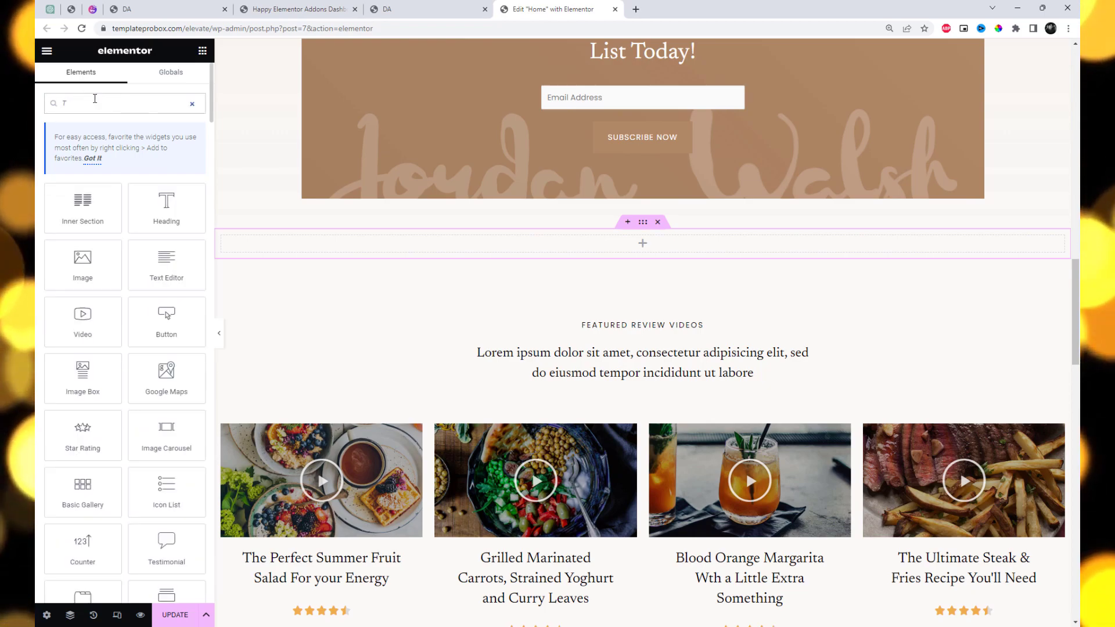
key(BackSpace)
- Search the widgets for "Stack" and place the Image Stack Group widget in the new full-width section
text(stack)
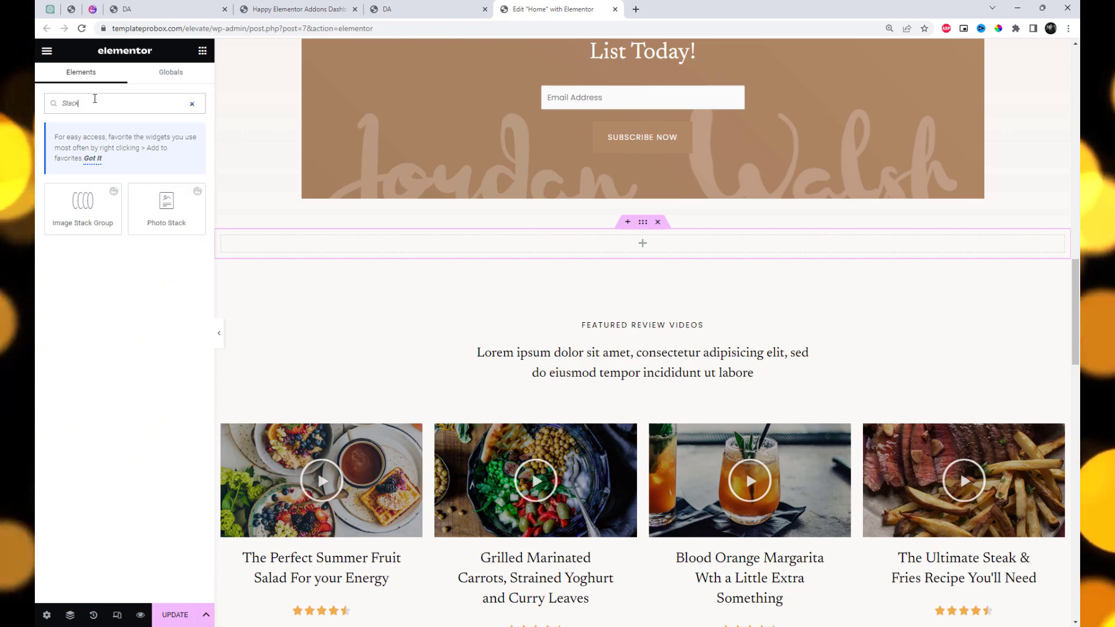
drag(63, 188, 607, 241)
drag(82, 203, 516, 242)
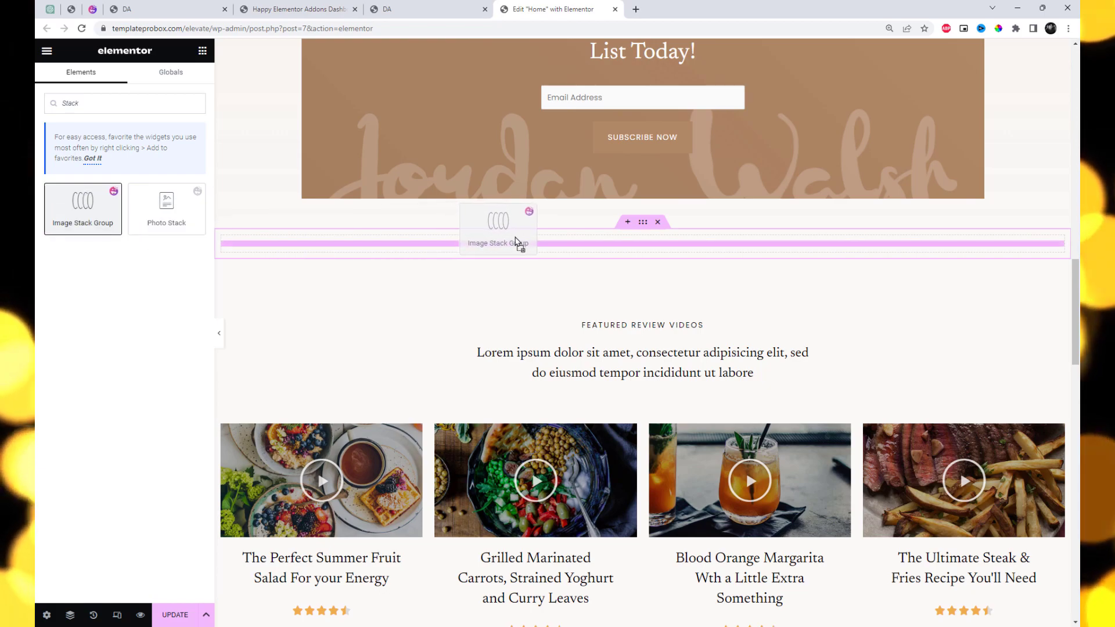
drag(647, 342, 677, 356)
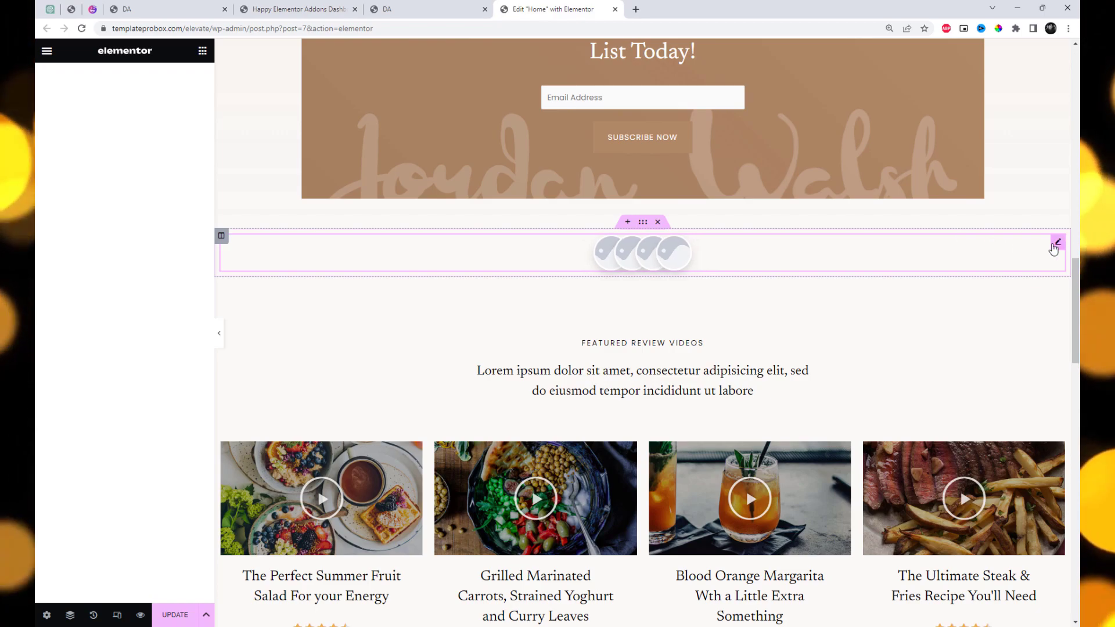
- Open the Image Stack Group widget for editing and set its item size to 134
right_click(998, 250)
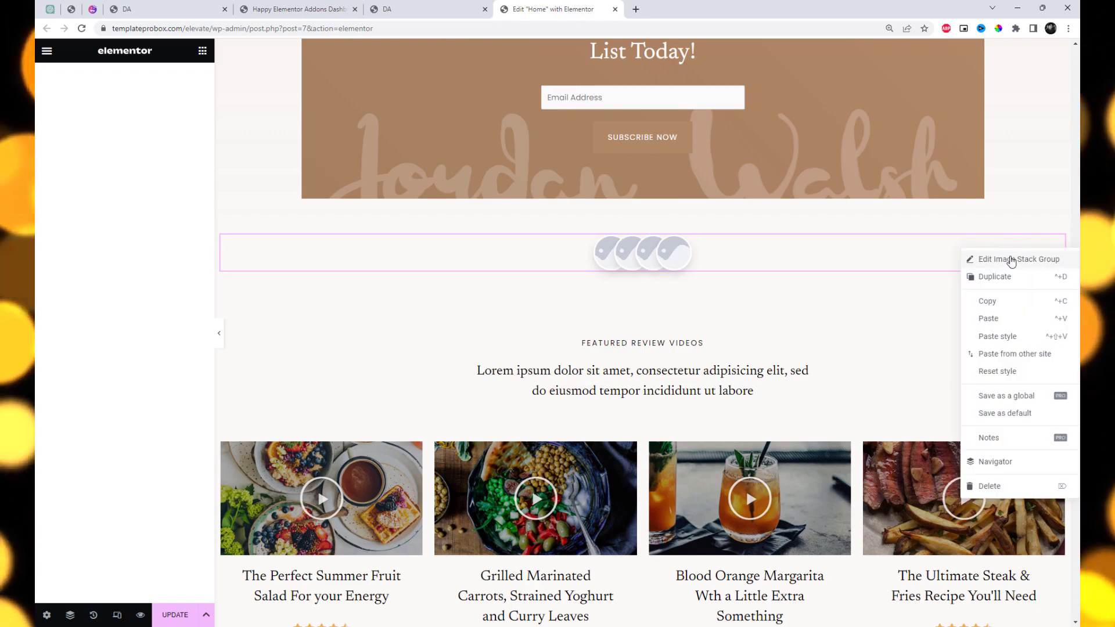
click(1011, 262)
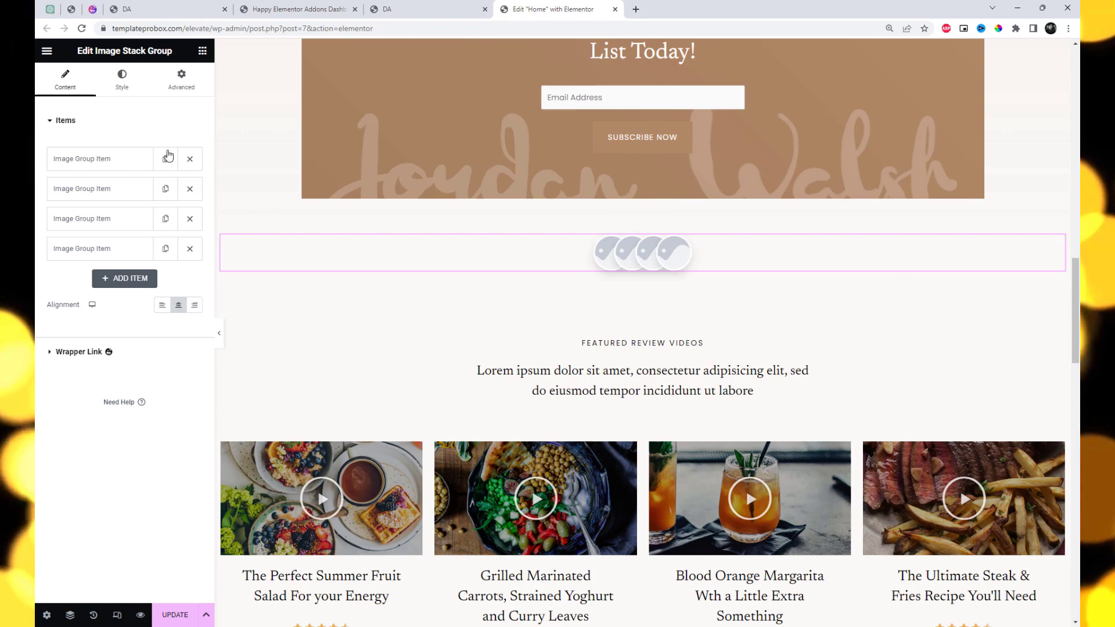
click(121, 85)
drag(68, 166, 98, 169)
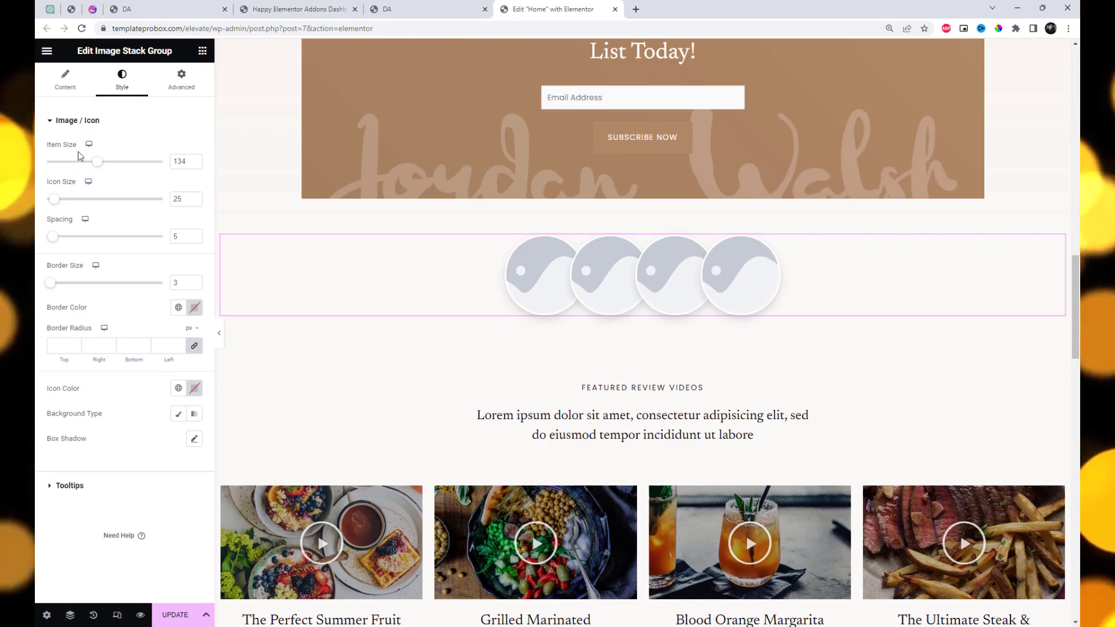
- Delete three of the image group items so that only one item remains in the stack
click(64, 86)
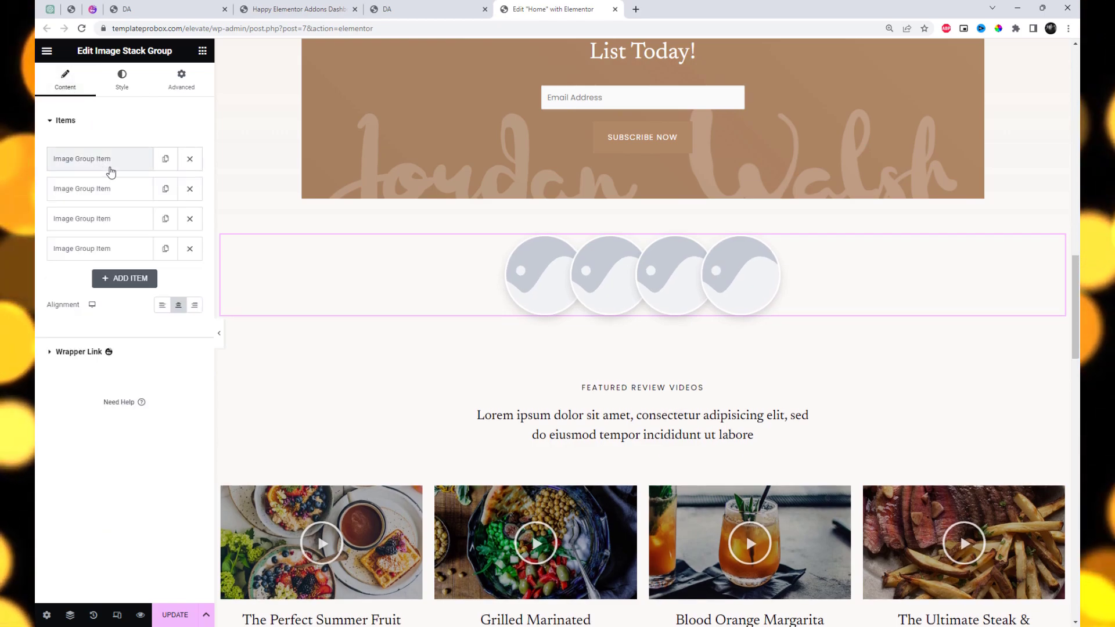
click(190, 190)
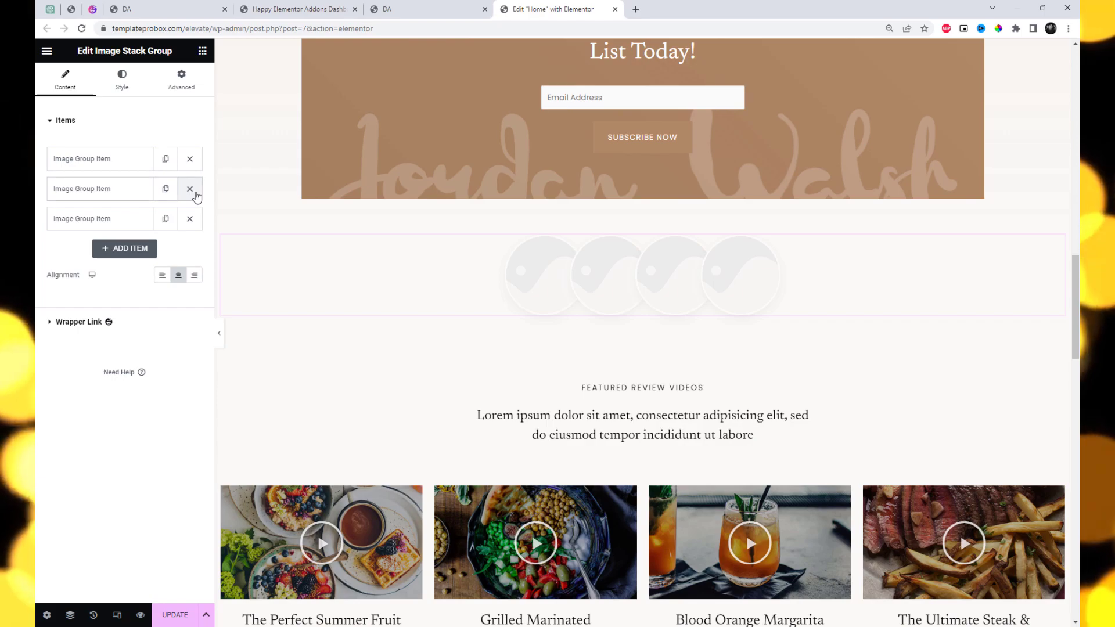
click(190, 189)
click(190, 190)
- Set the remaining item's image to the dark restaurant interior photo blog-005-1.jpg from the media library
click(116, 159)
click(147, 249)
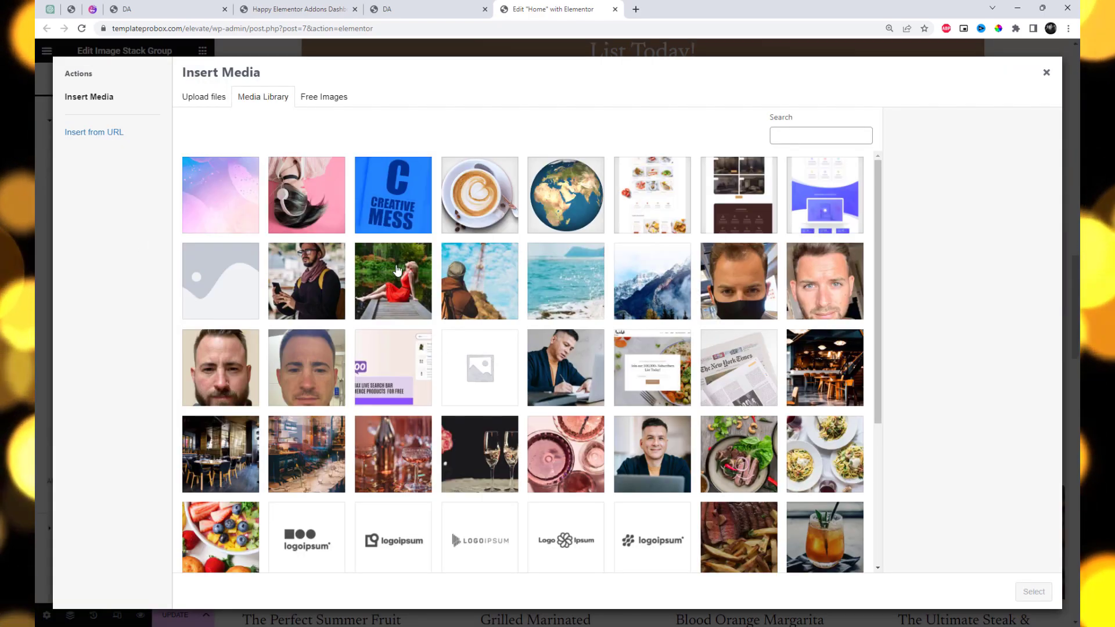
scroll(515, 393, down, 2)
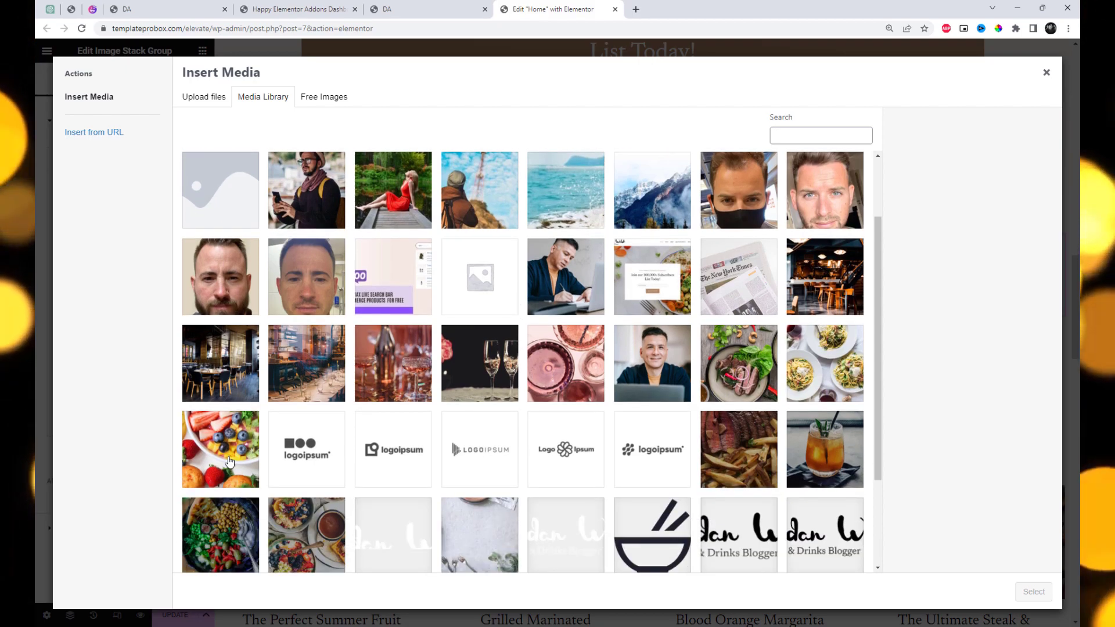
click(225, 378)
click(1033, 591)
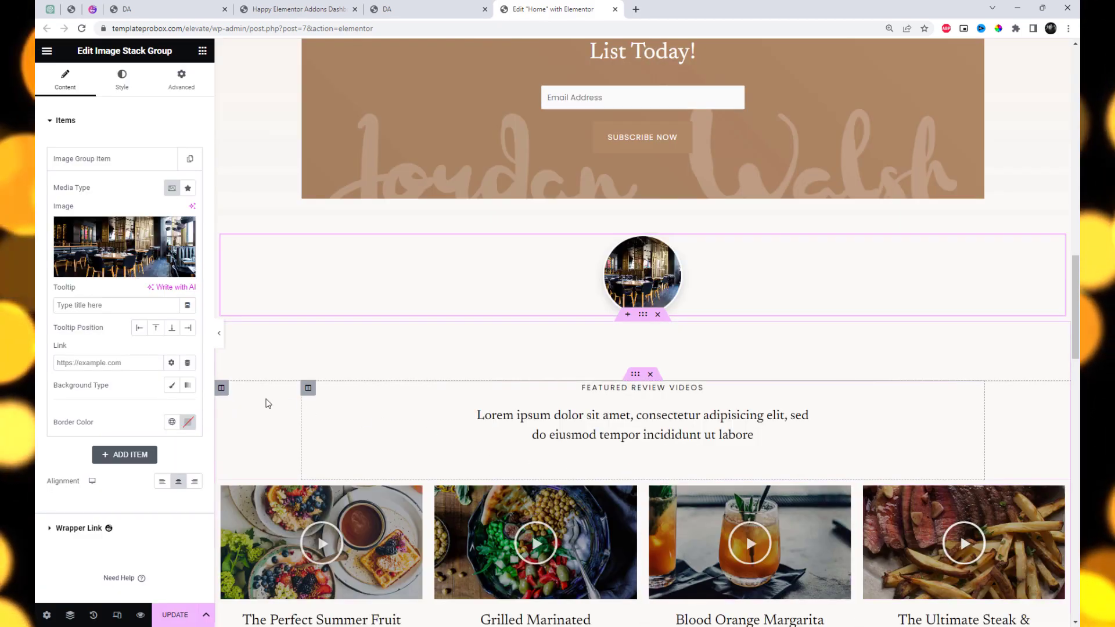
- Give the image item the tooltip "Image One" and the placeholder link "#"
click(112, 307)
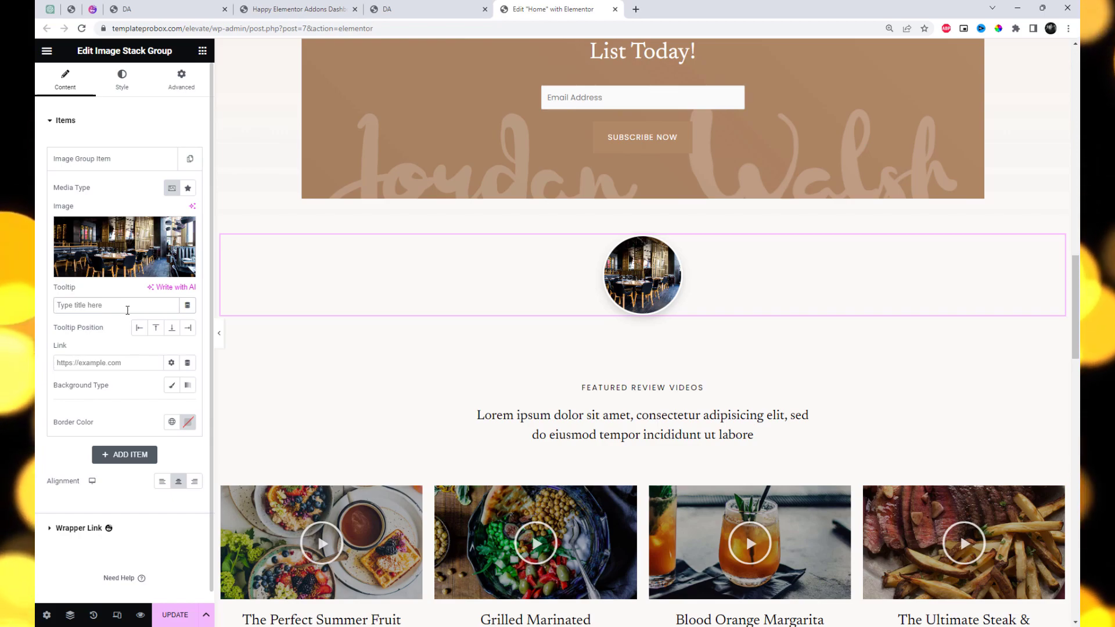
text(Image One)
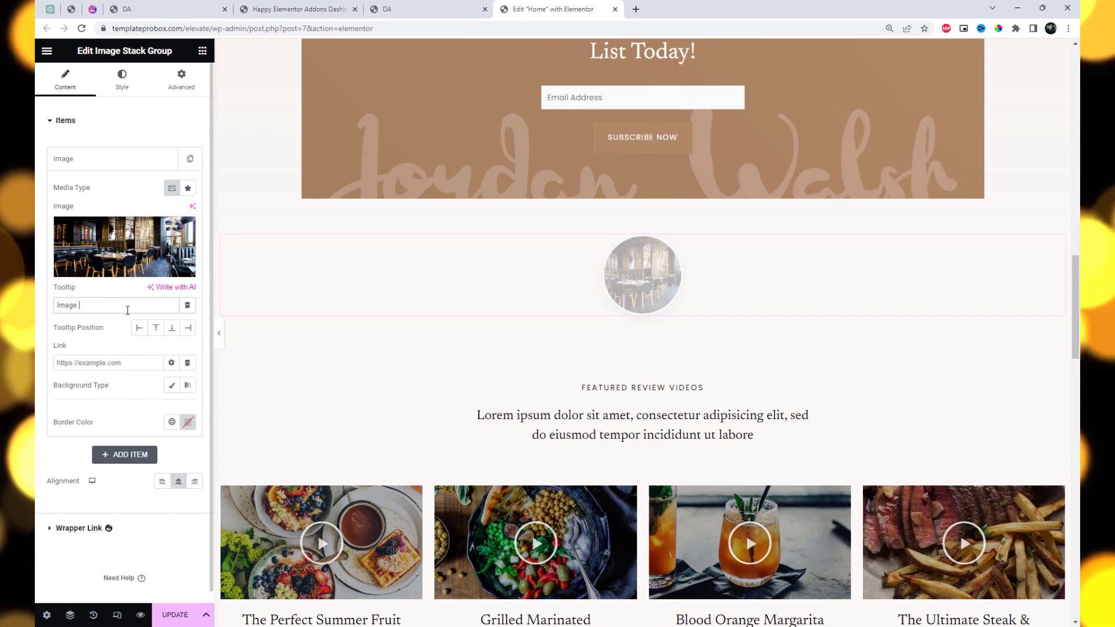
click(131, 365)
text(#)
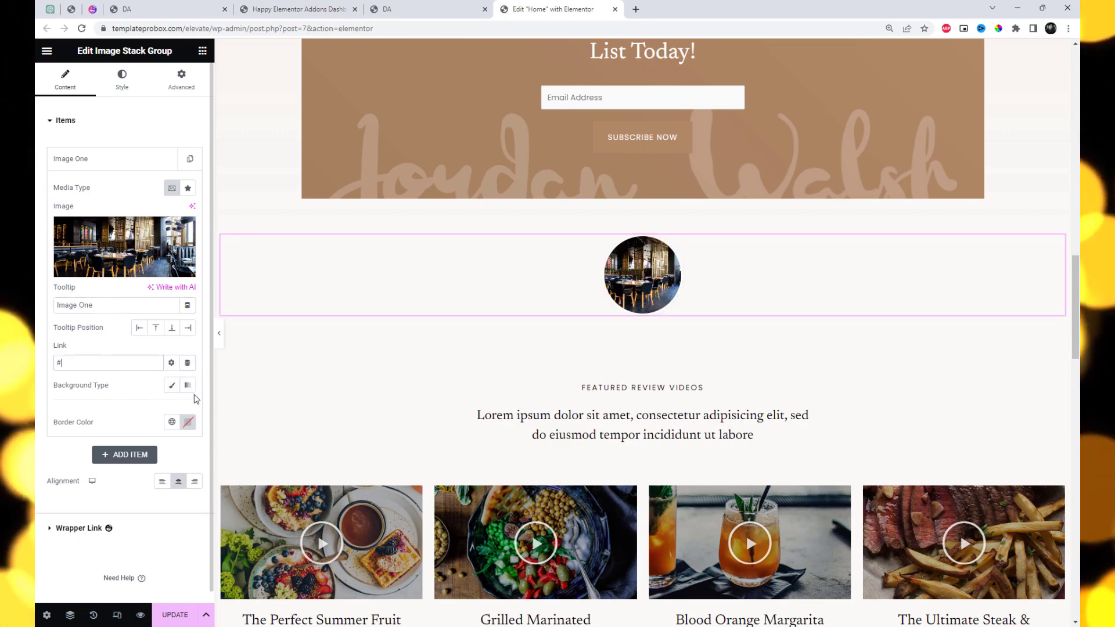
- Give the item a classic background in dark red and collapse its settings
click(172, 386)
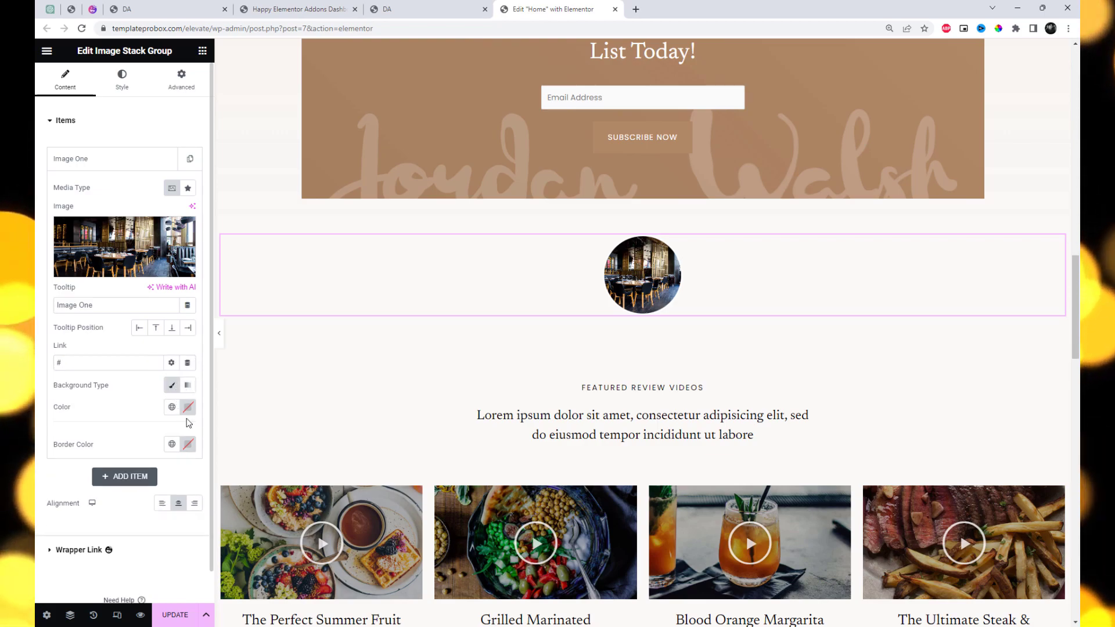
click(190, 409)
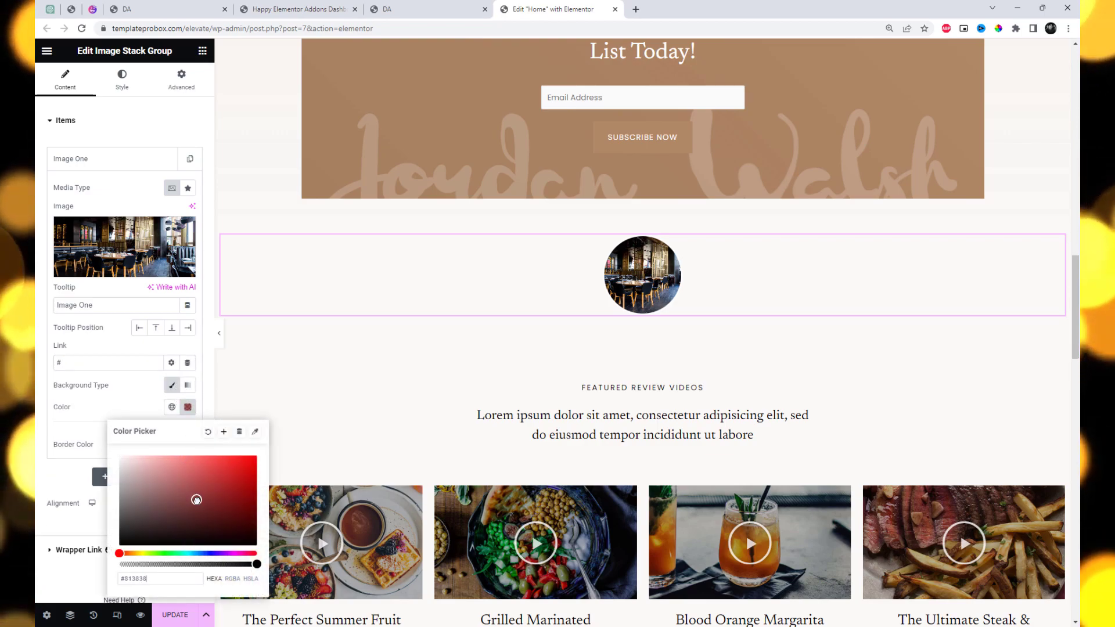
click(129, 409)
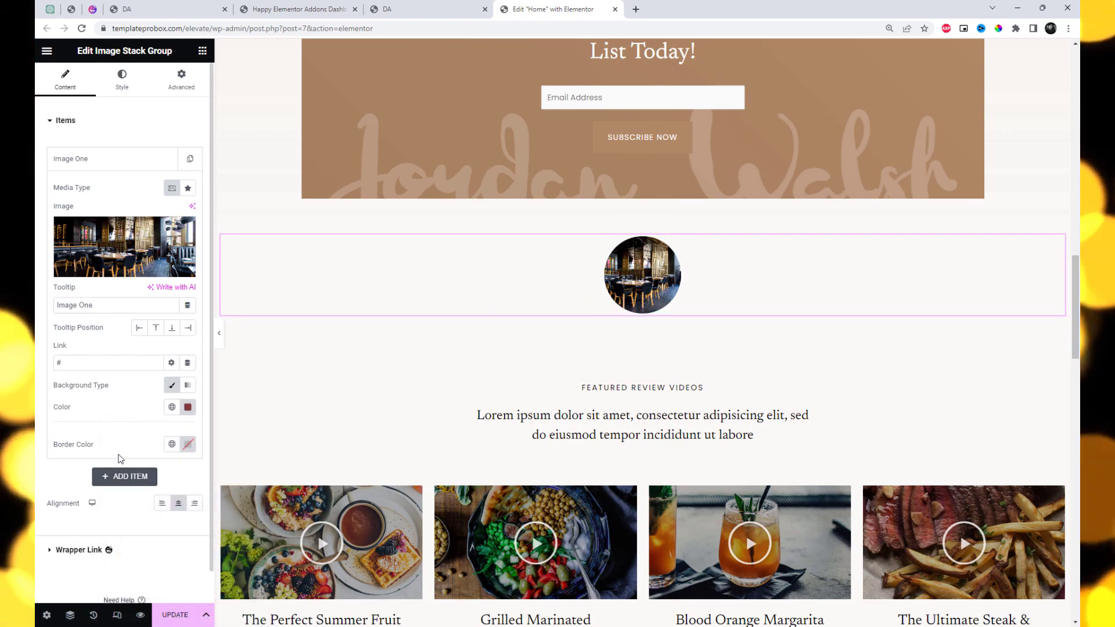
click(112, 158)
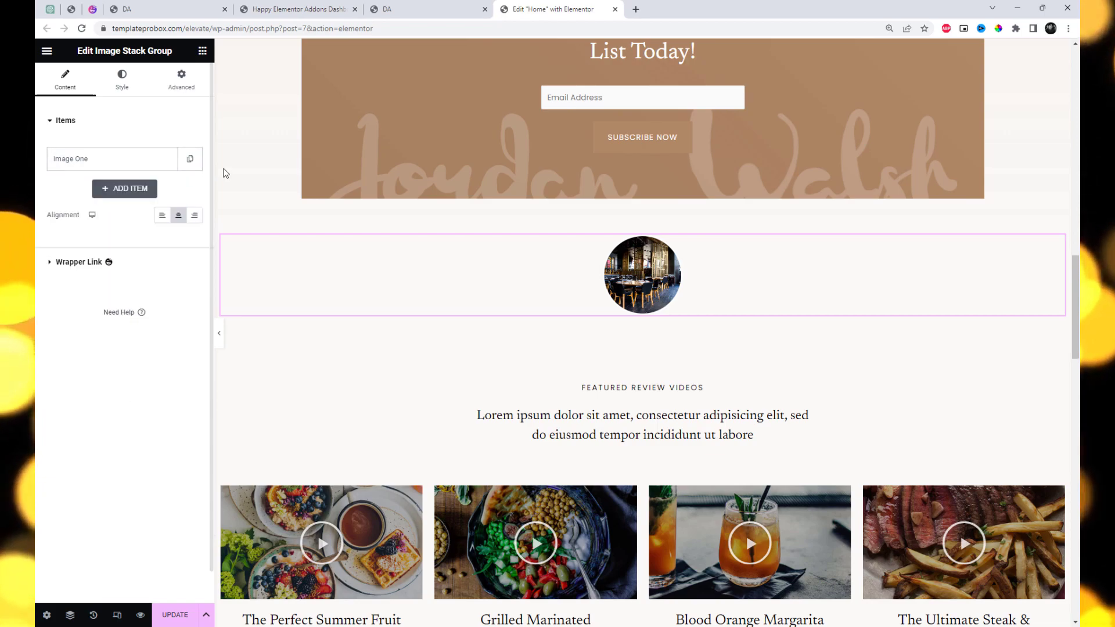
- Duplicate the Image One item four times so the stack holds five items
click(190, 159)
click(166, 188)
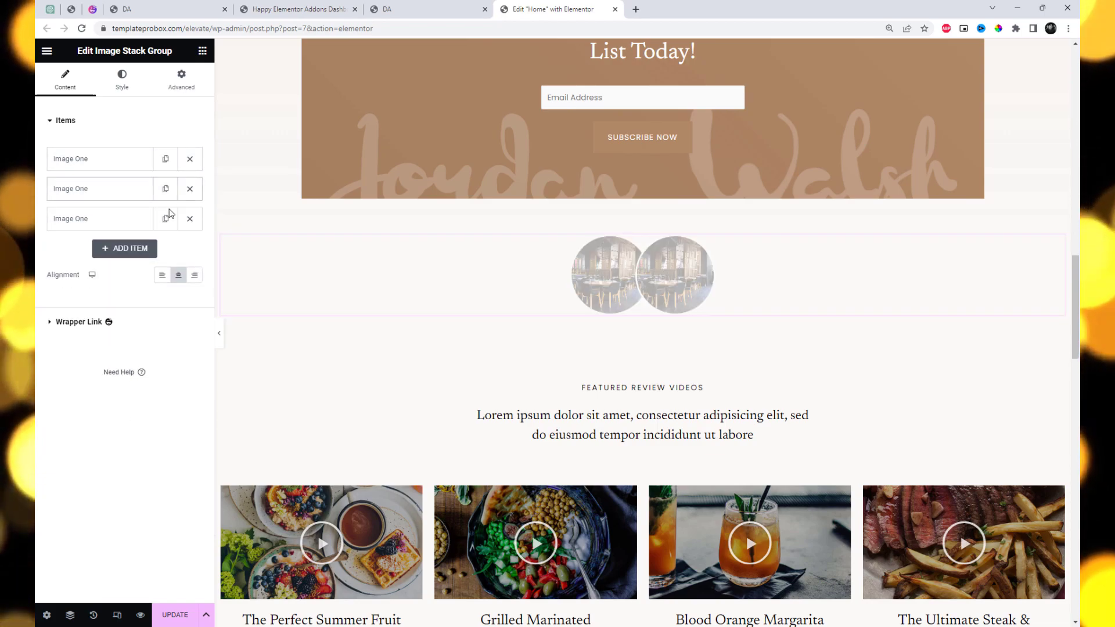
click(165, 218)
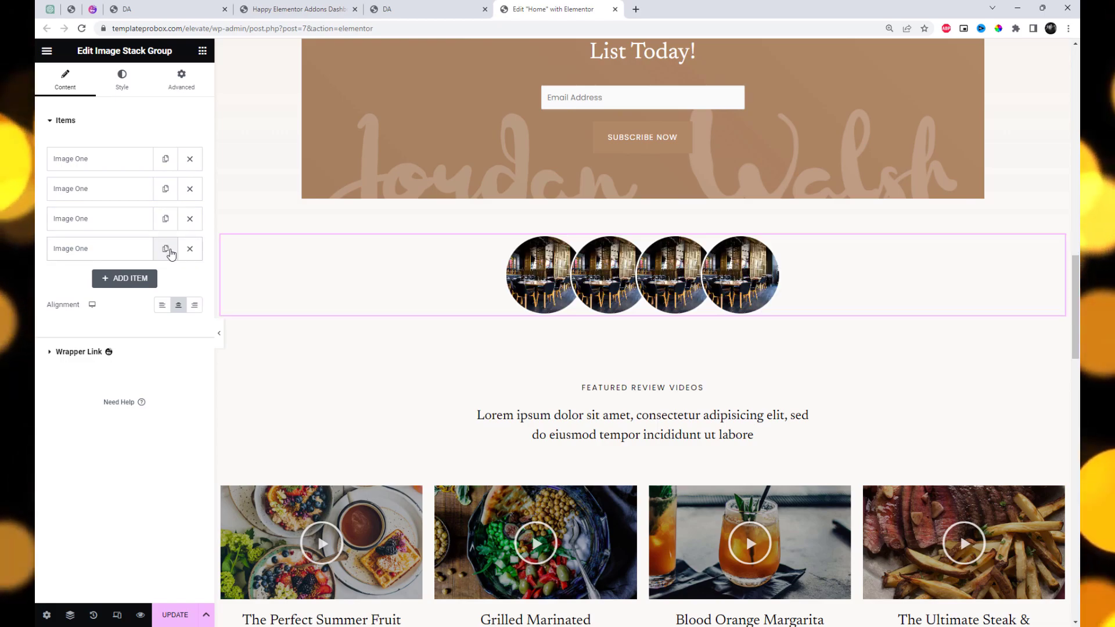
click(166, 249)
- Replace the second item's image with the restaurant photo blog-004-1.jpg and collapse the item
click(99, 189)
click(124, 273)
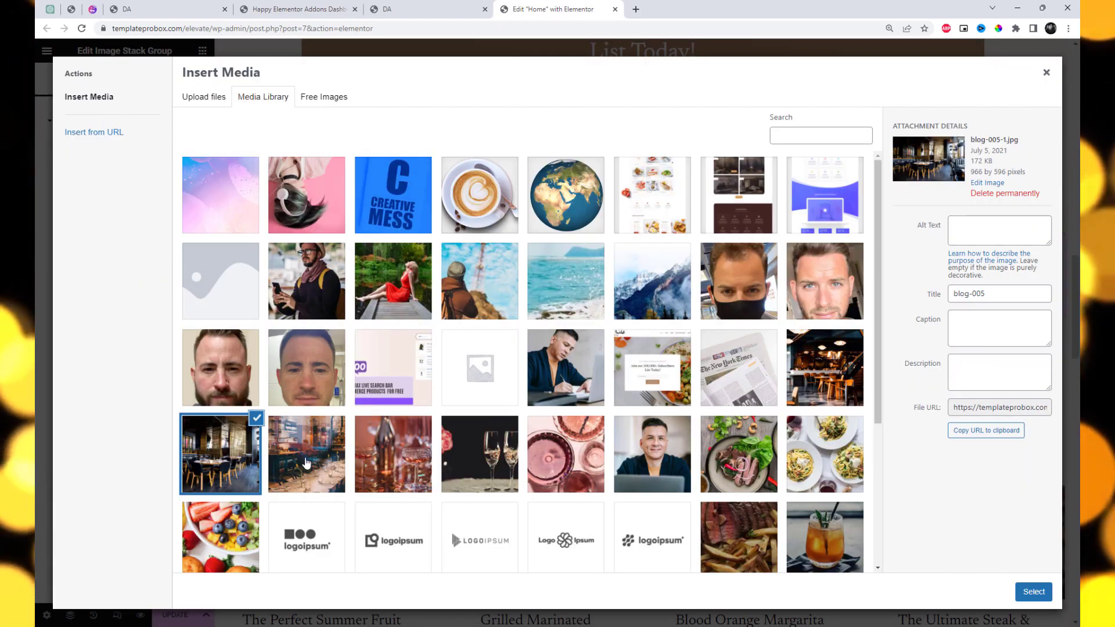
click(307, 463)
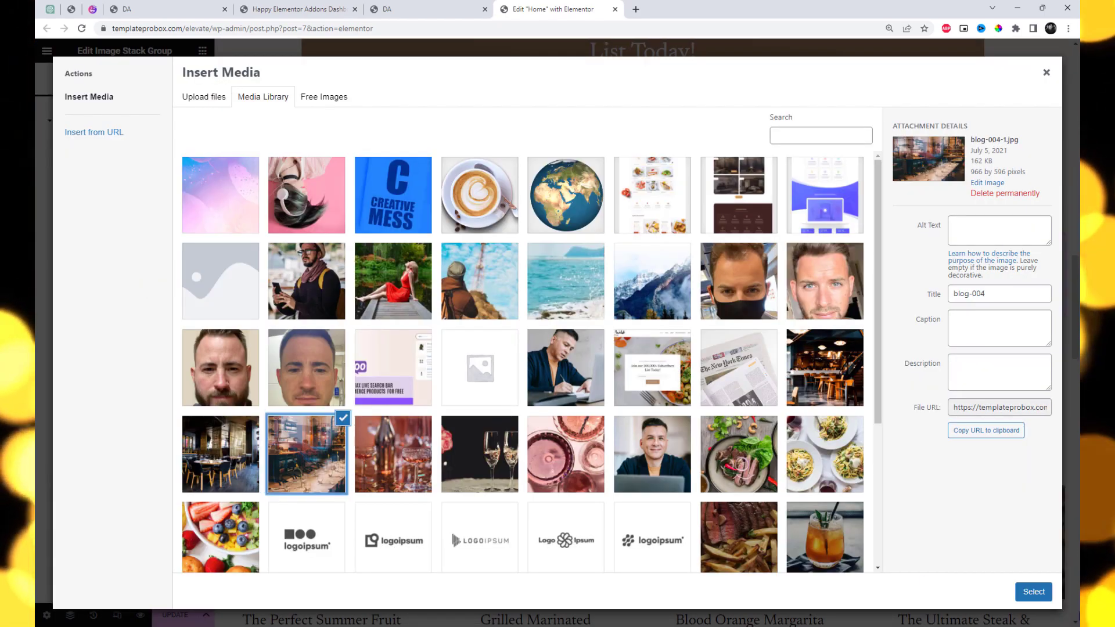
click(1035, 598)
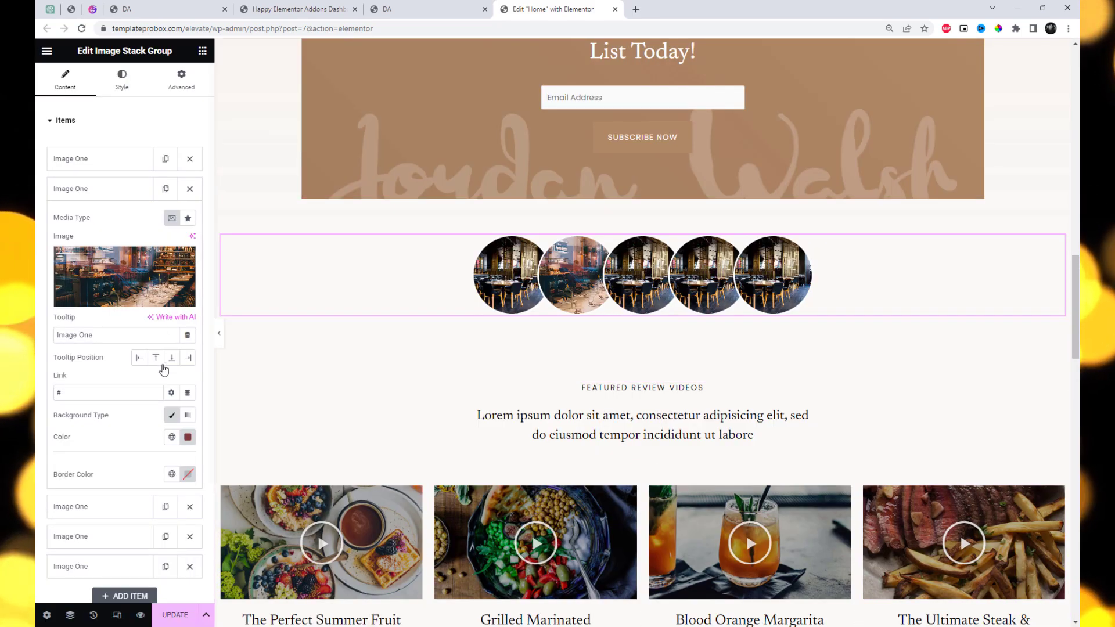
click(119, 190)
- Replace the third item's image with the pink drinks photo from the media library and collapse the item
click(120, 218)
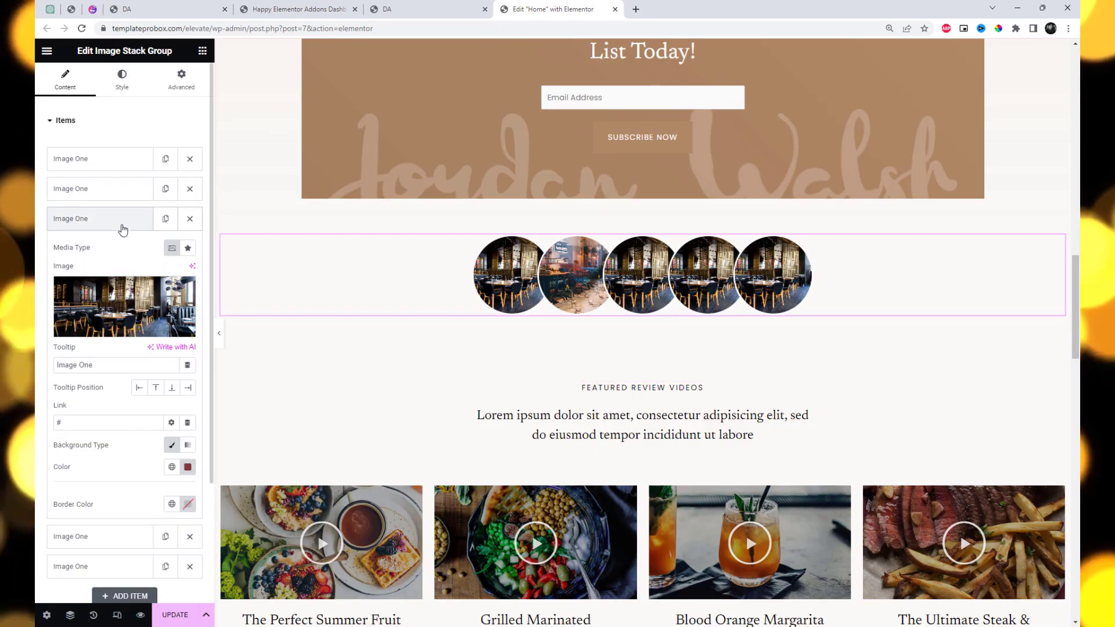
click(133, 313)
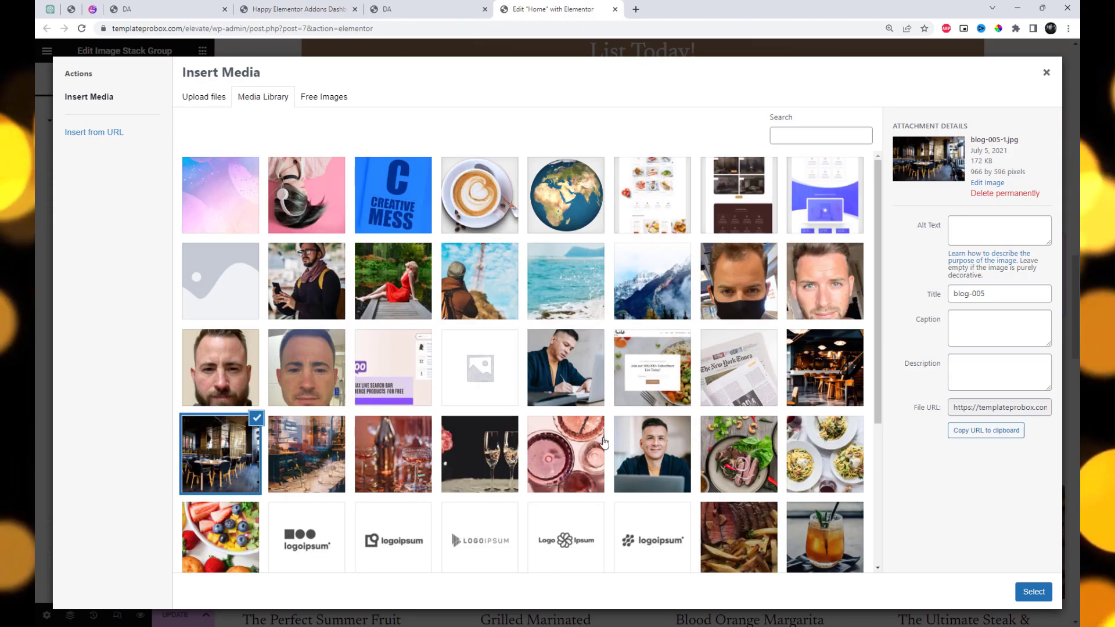
click(579, 459)
click(1034, 592)
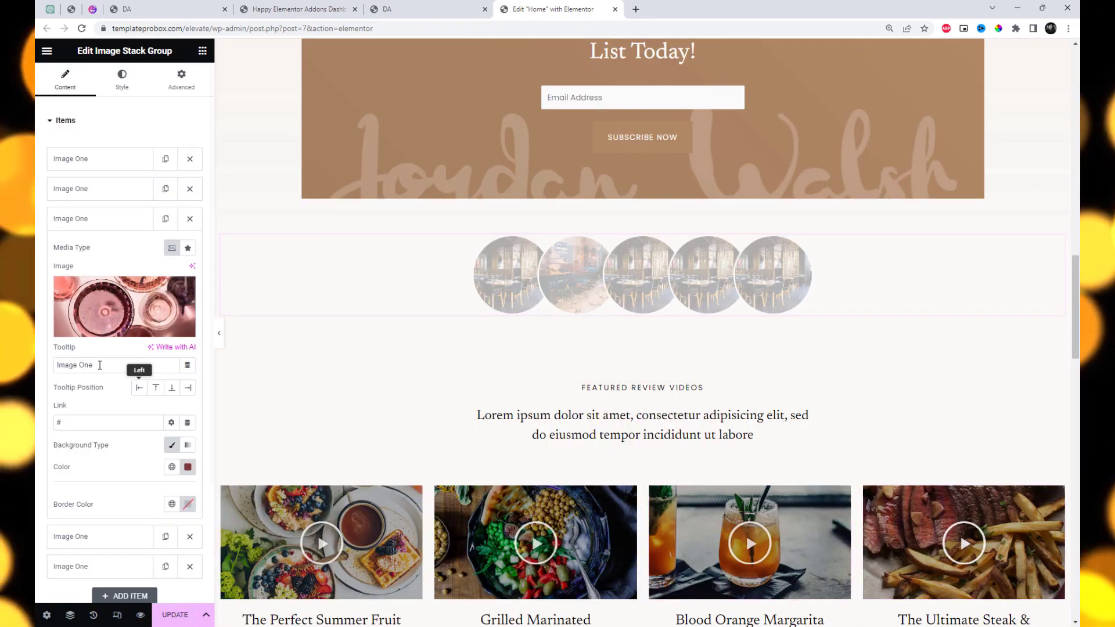
click(115, 228)
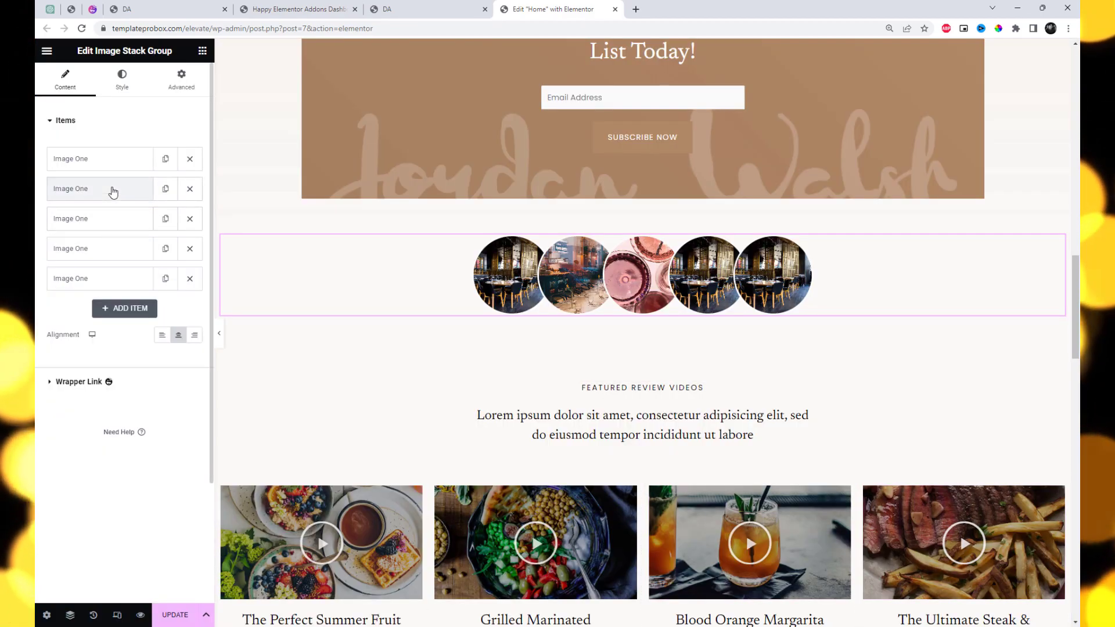
- Replace the second item's image with the meat and salad photo blog-03.jpg and collapse the item
click(112, 187)
click(130, 268)
click(745, 461)
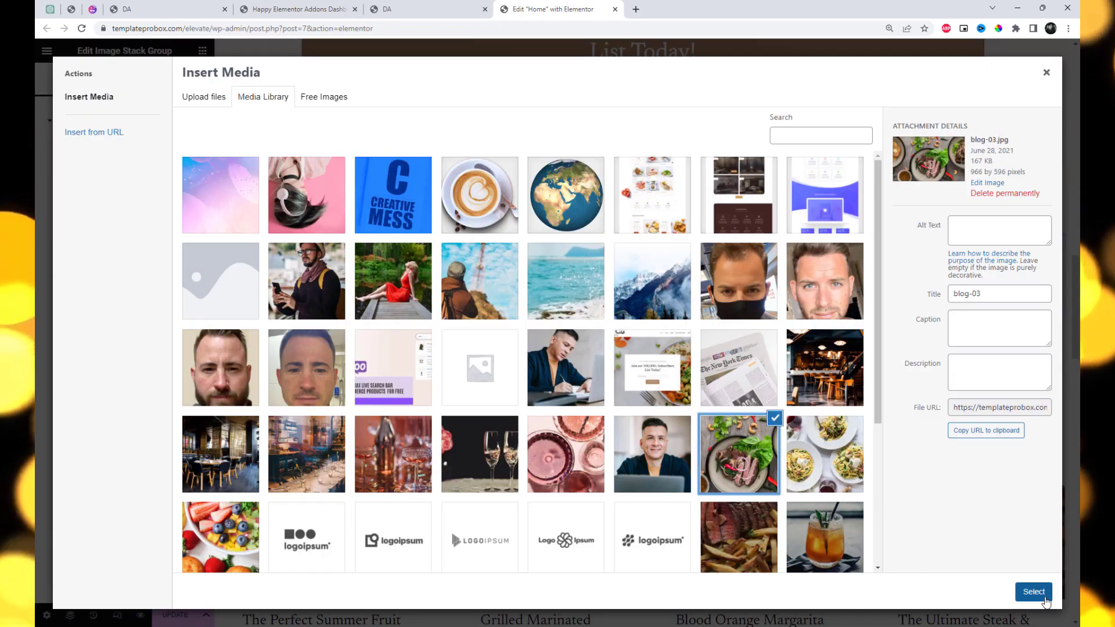
click(1034, 592)
click(101, 198)
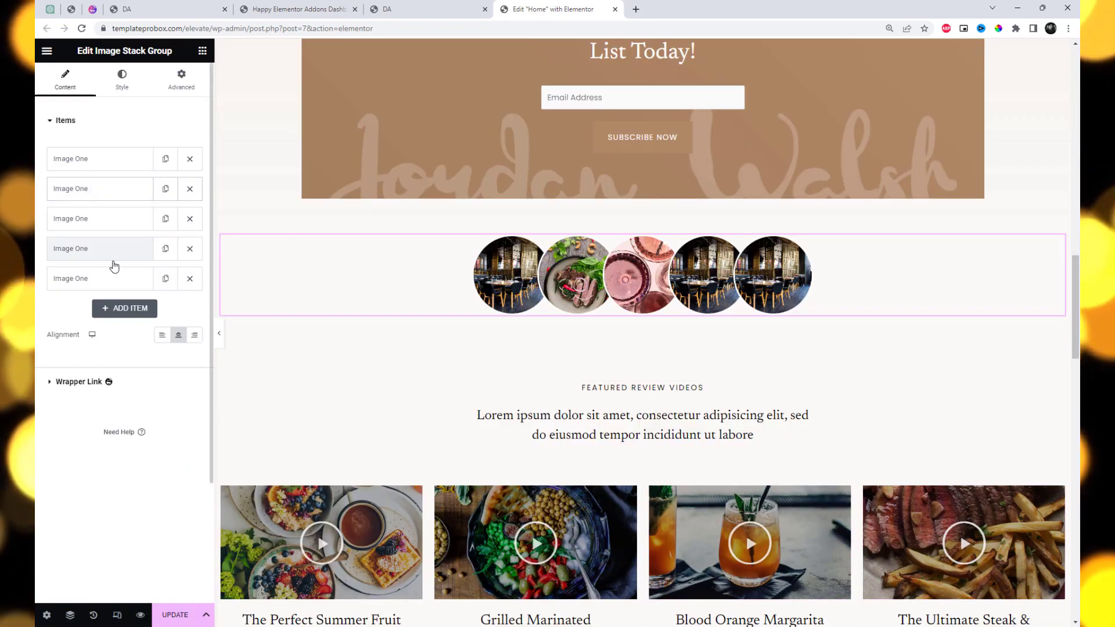
- Replace the fourth item's image with the steak and fries photo video-04.jpg and collapse the item
click(121, 254)
click(137, 334)
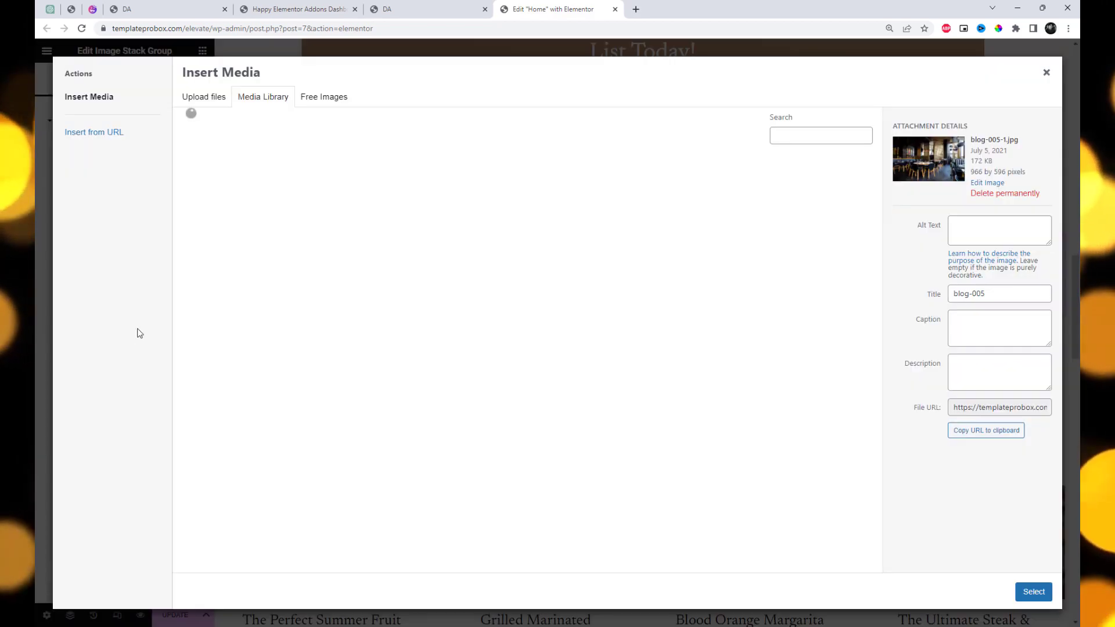
scroll(581, 348, down, 3)
click(755, 381)
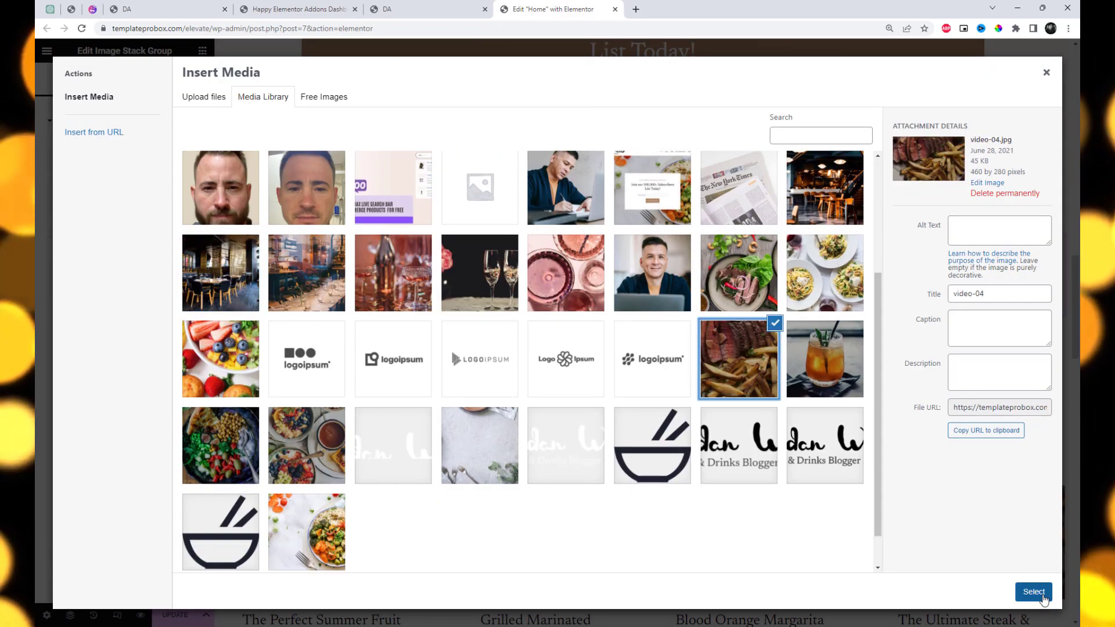
click(1034, 592)
click(118, 260)
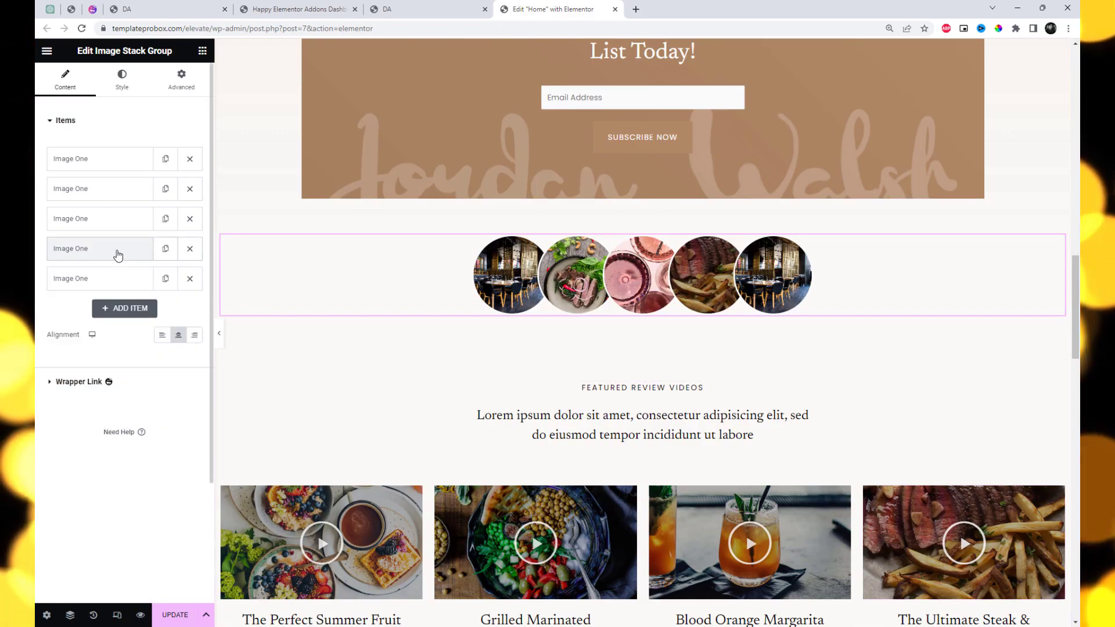
- Replace the fifth item's image with the orange cocktail photo video-03.jpg and collapse the item
click(135, 281)
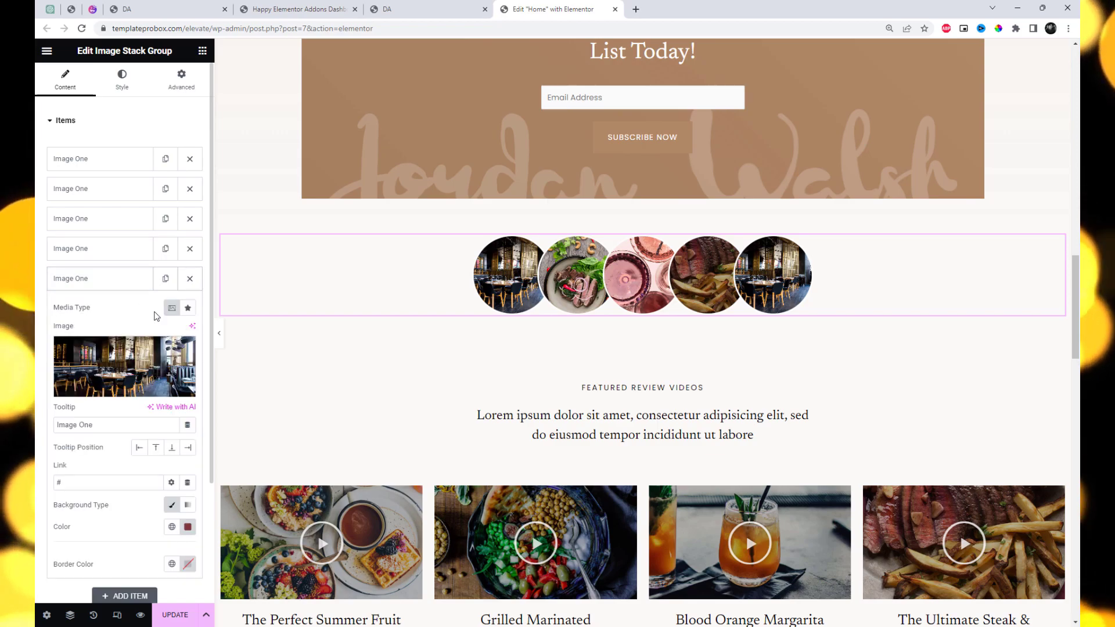
click(175, 371)
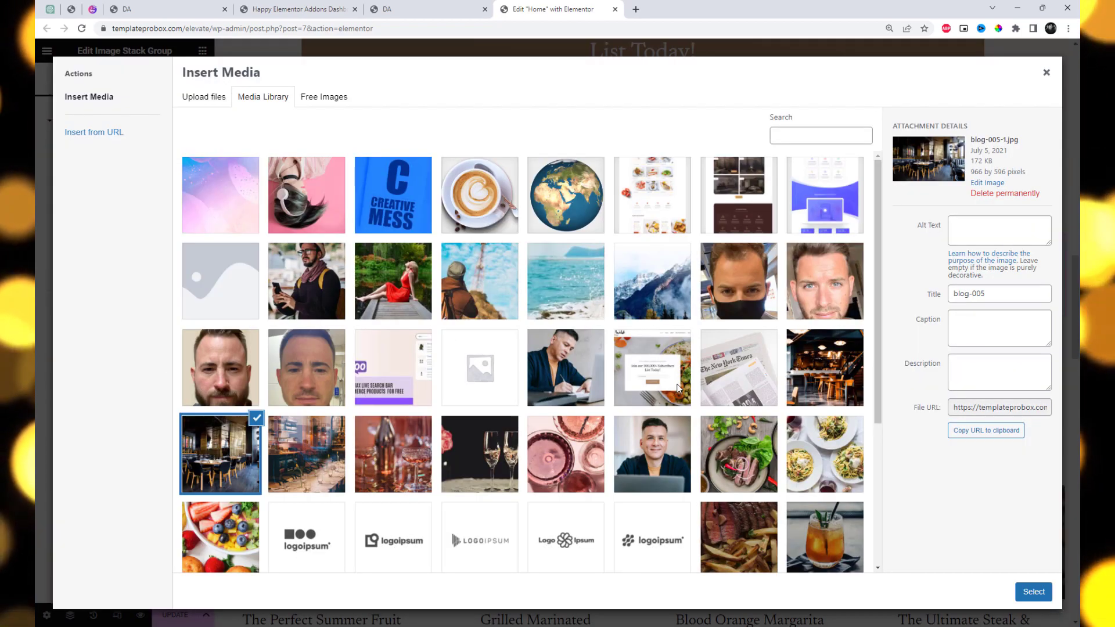
scroll(698, 401, down, 3)
click(818, 384)
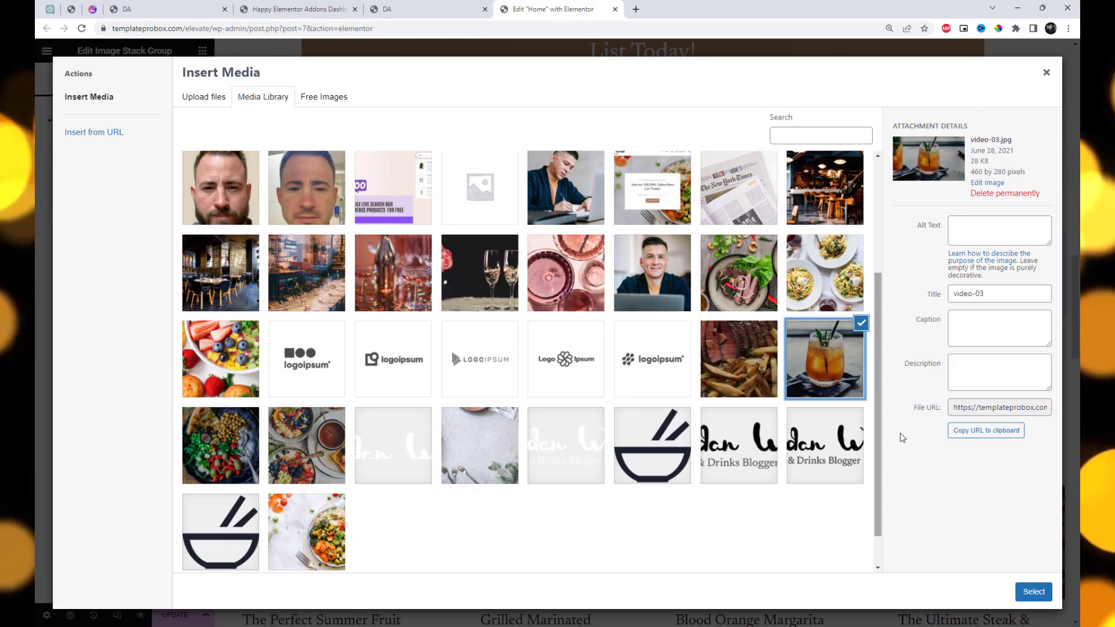
click(1034, 591)
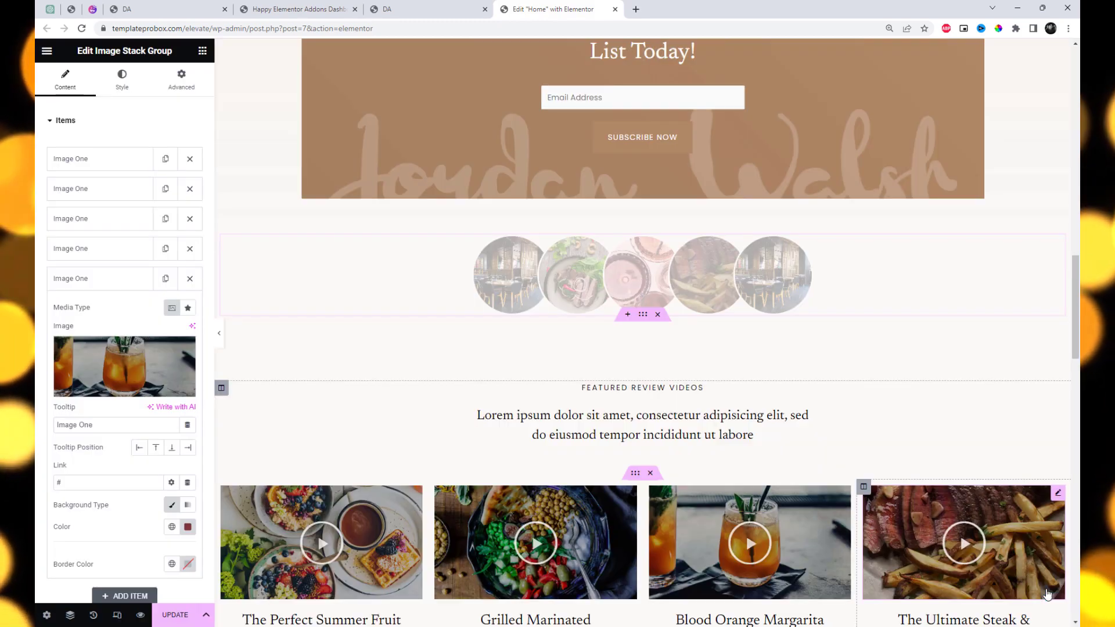
click(123, 283)
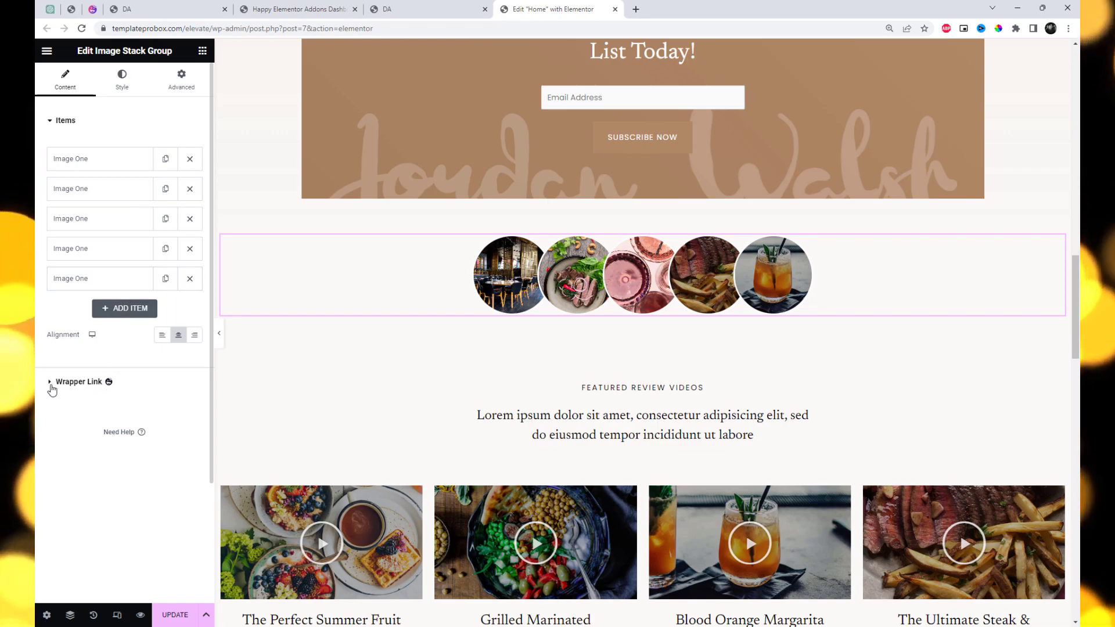
- Style the stack's images with an item size of 181 and a spacing of 0
click(120, 87)
drag(102, 167, 120, 167)
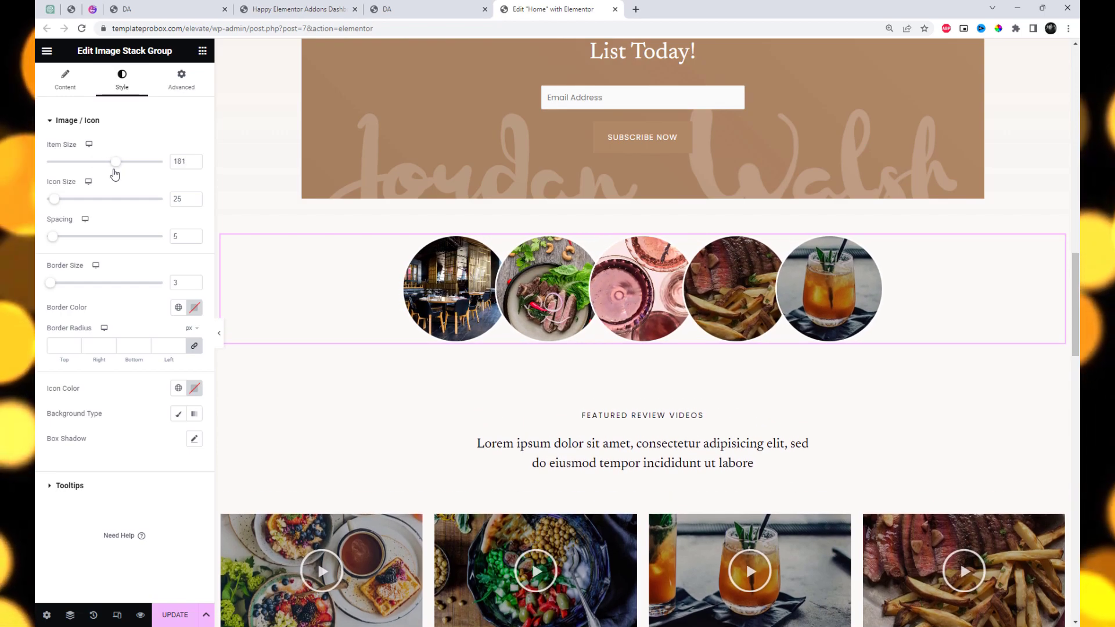
mouse_move(59, 240)
mouse_down()
mouse_move(82, 242)
mouse_move(49, 247)
mouse_up()
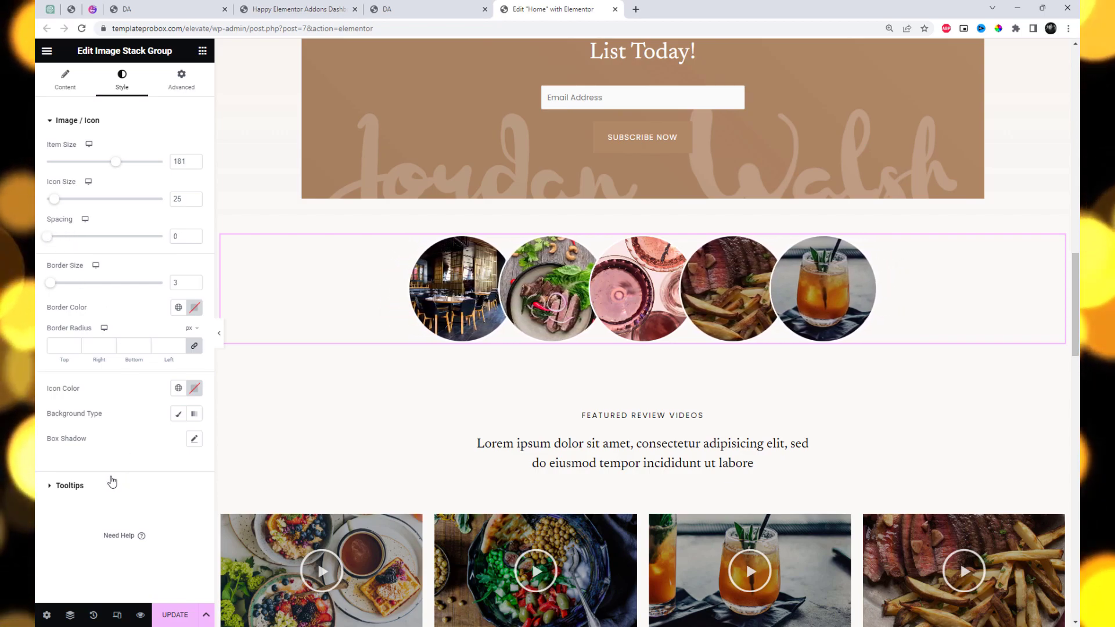
- Set the tooltips' background color to the terracotta brown global color
click(51, 492)
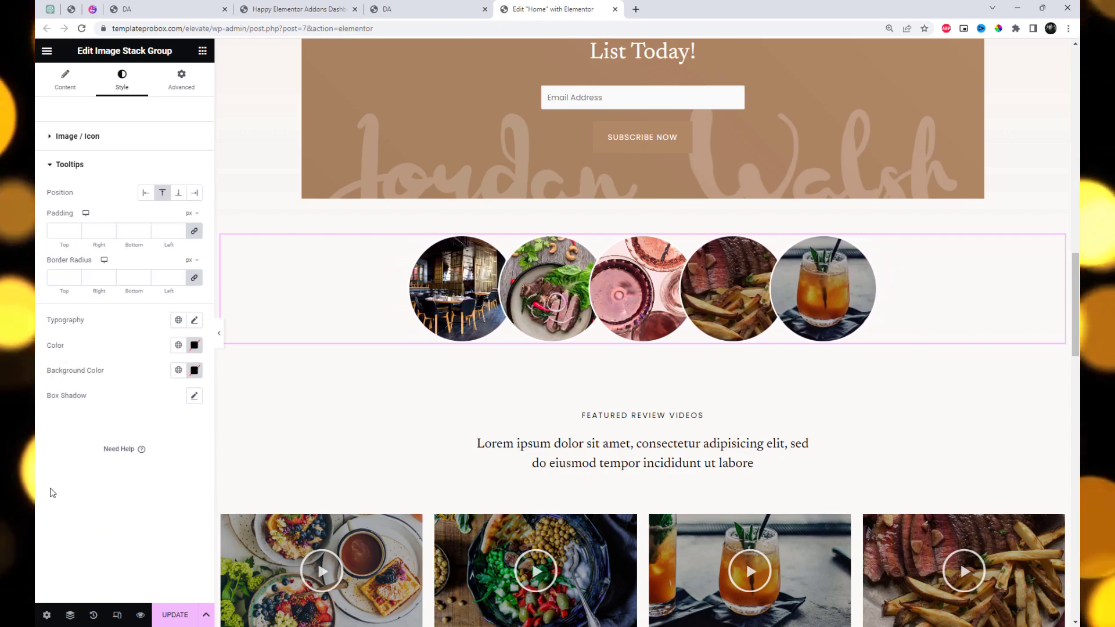
click(196, 370)
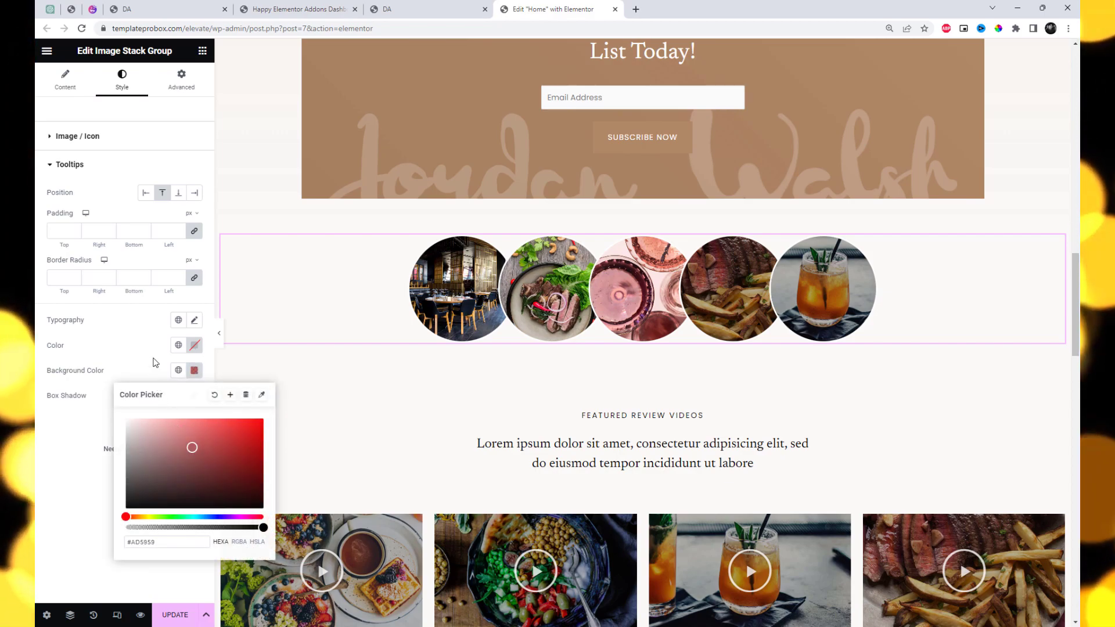
click(179, 370)
click(120, 510)
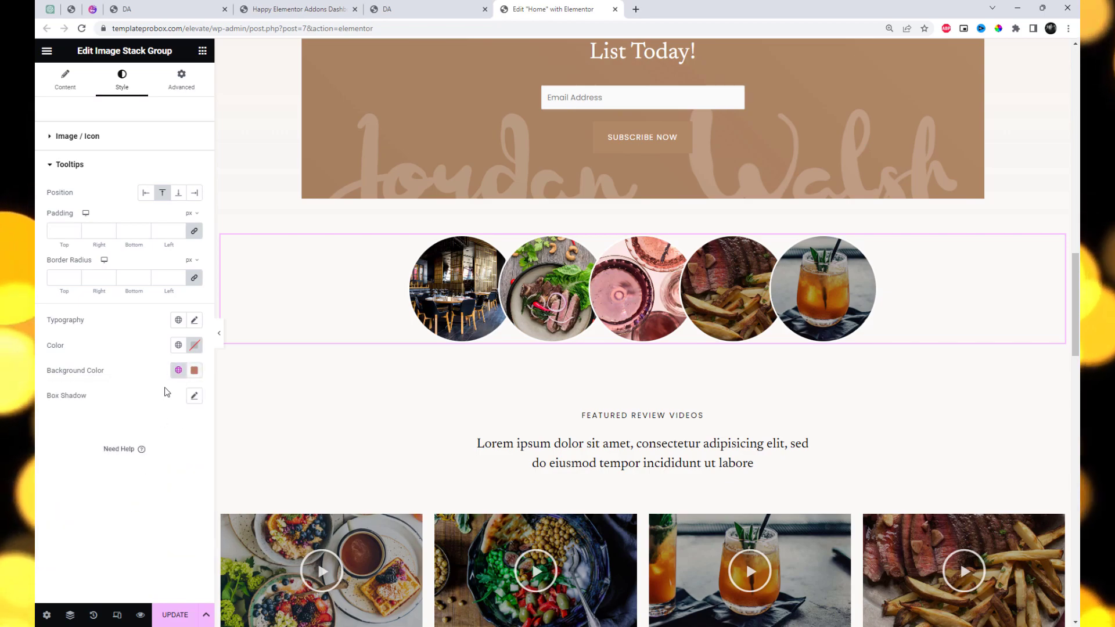
- Set the tooltips' text color to the off-white #F3EEEE
click(195, 350)
click(129, 399)
click(136, 324)
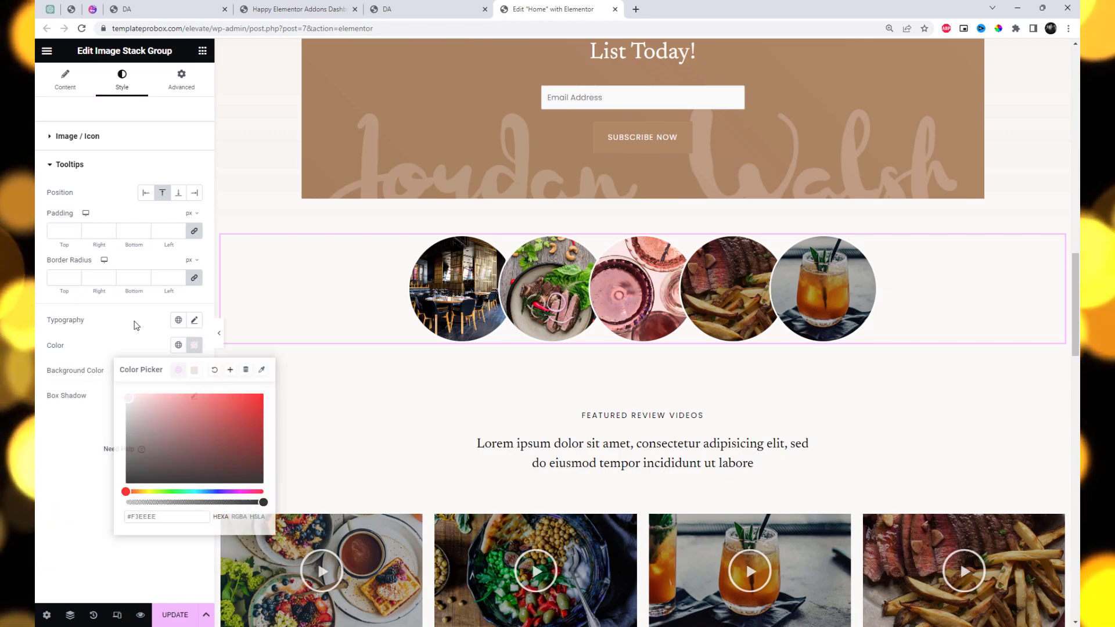
- Give the tooltips the default outline box shadow with a blur of 10
click(194, 397)
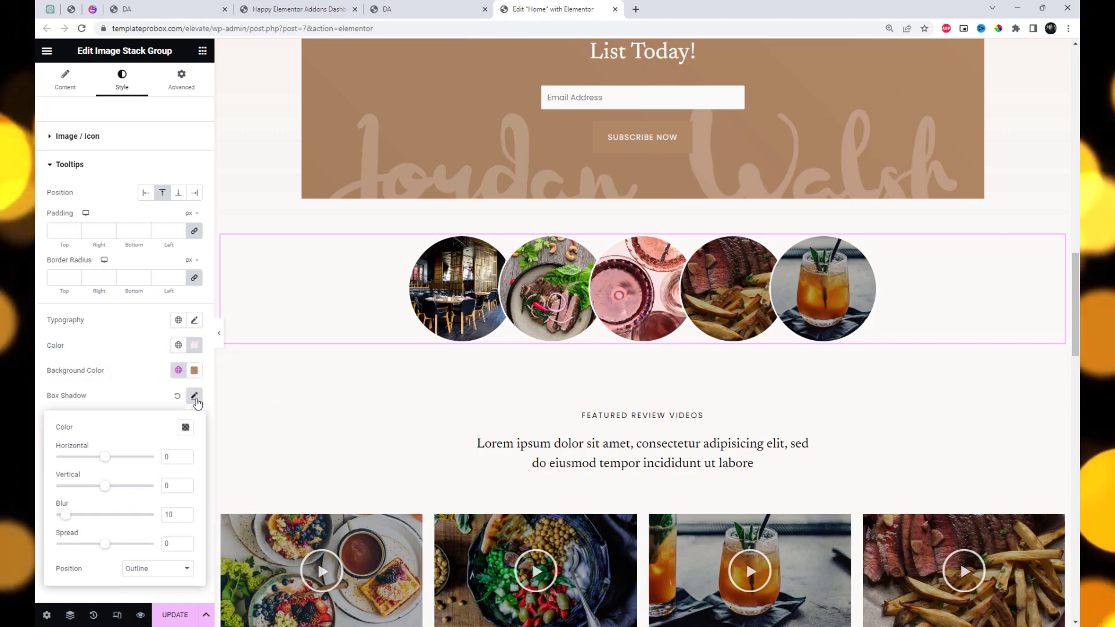
click(194, 397)
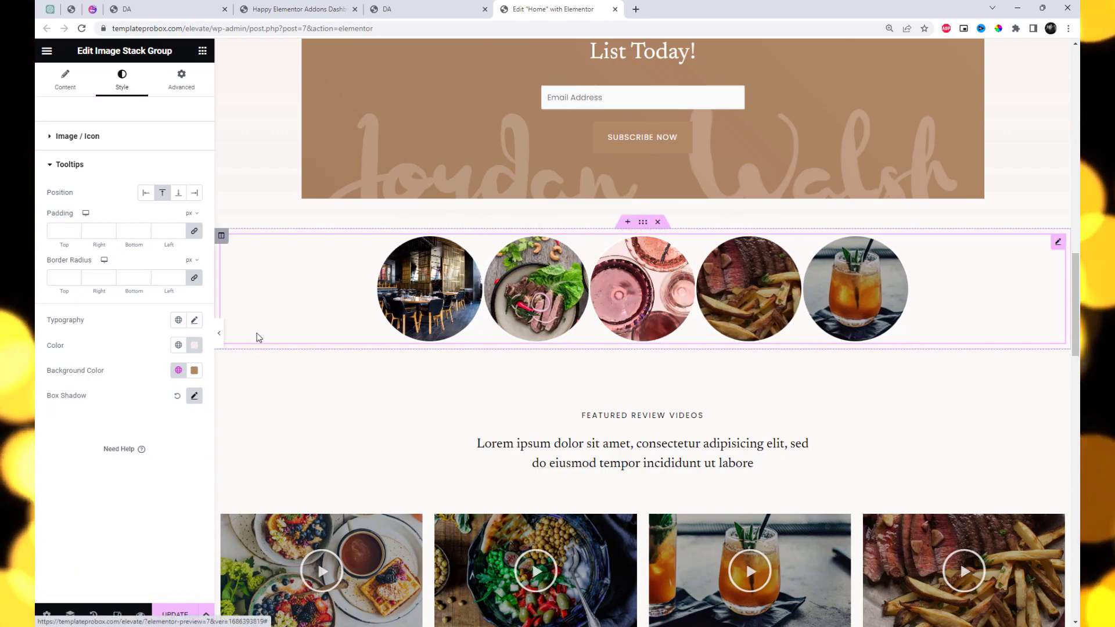
- Set the tooltips' text color to black, #000000
click(195, 346)
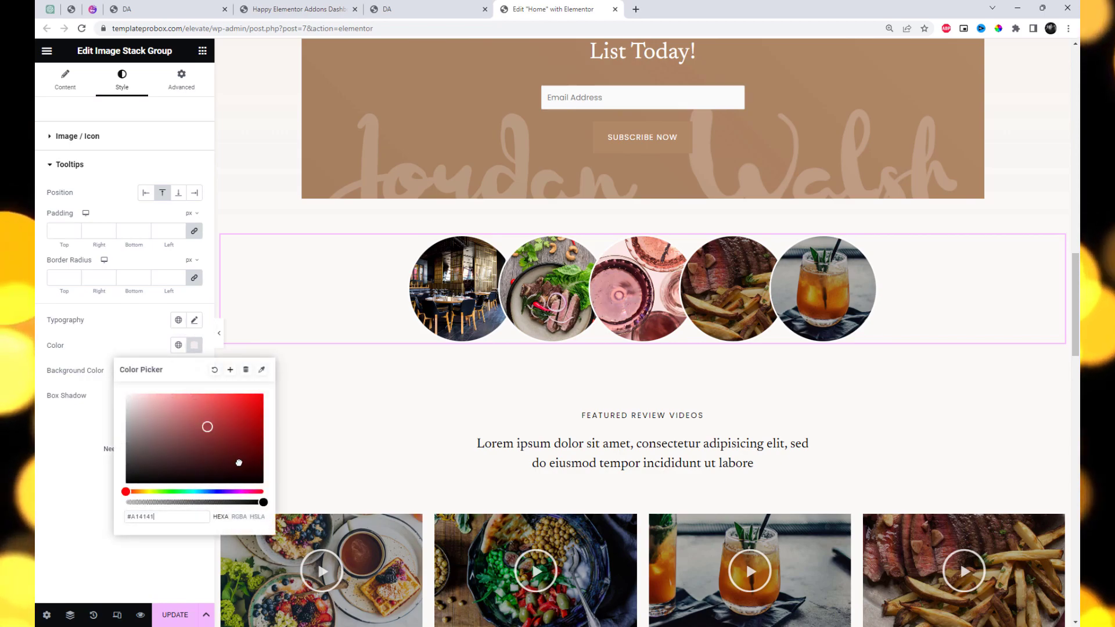
click(256, 483)
click(41, 449)
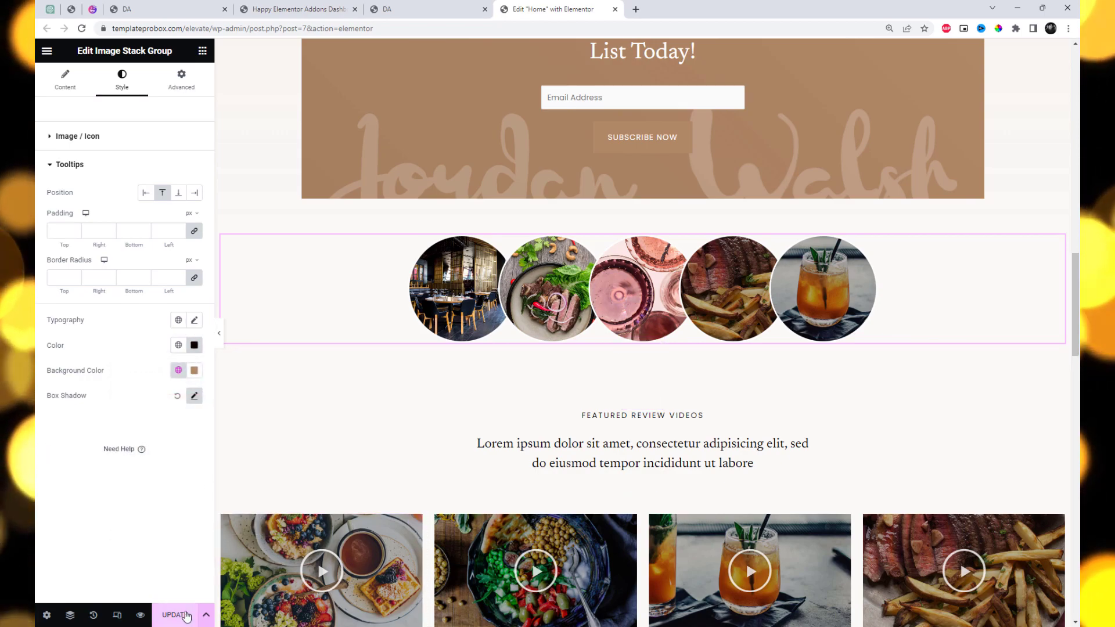
- Position the tooltips below the images and set their text color to a near-white shade
click(179, 196)
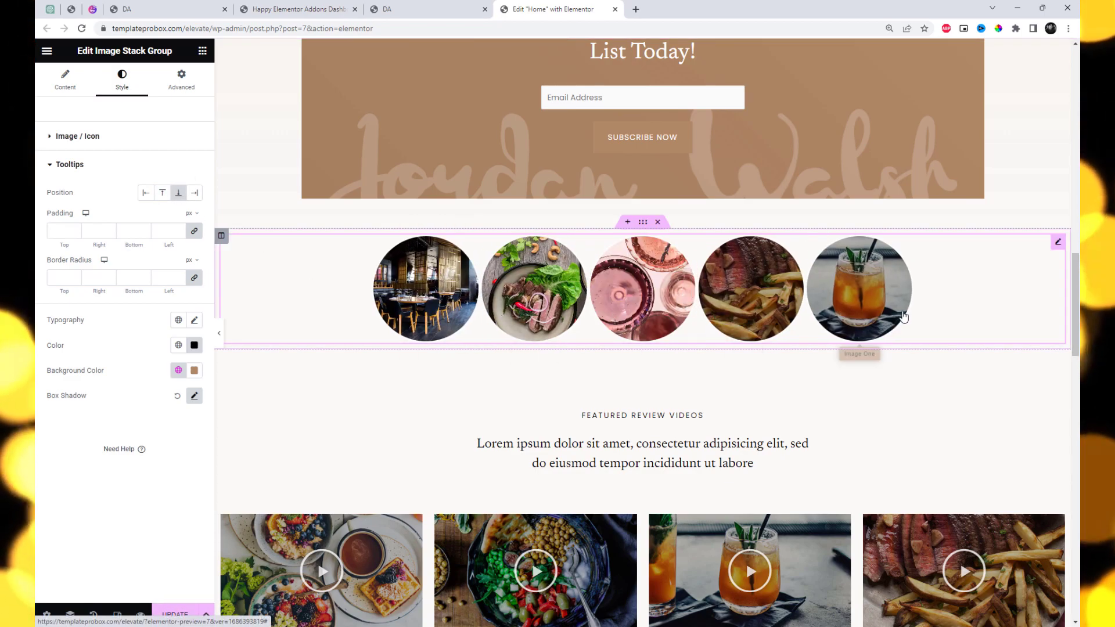
click(194, 345)
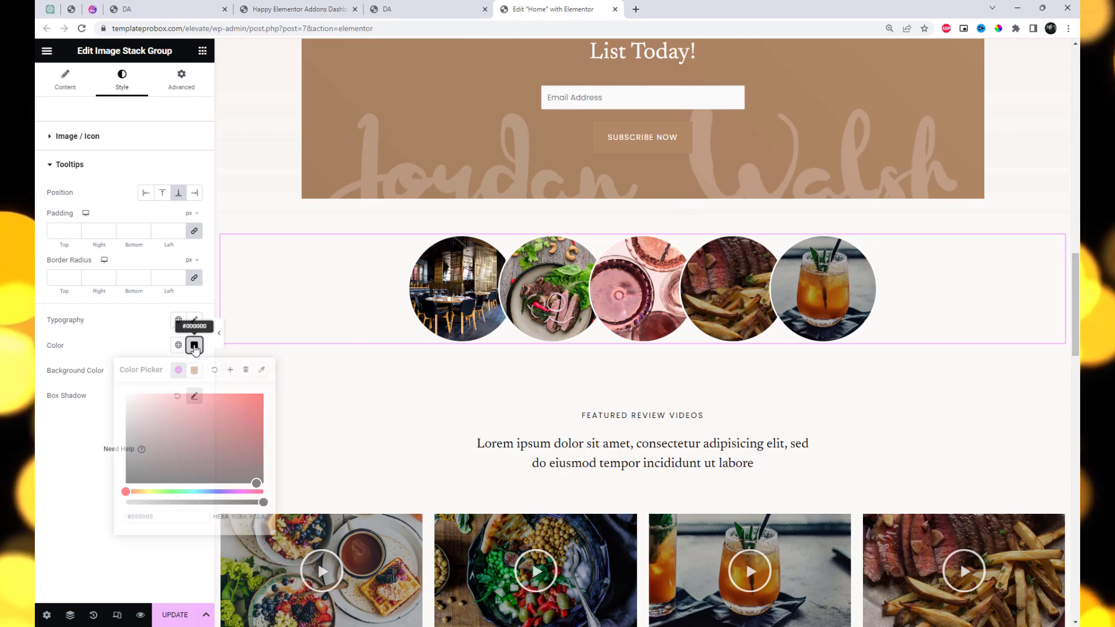
click(142, 393)
click(158, 538)
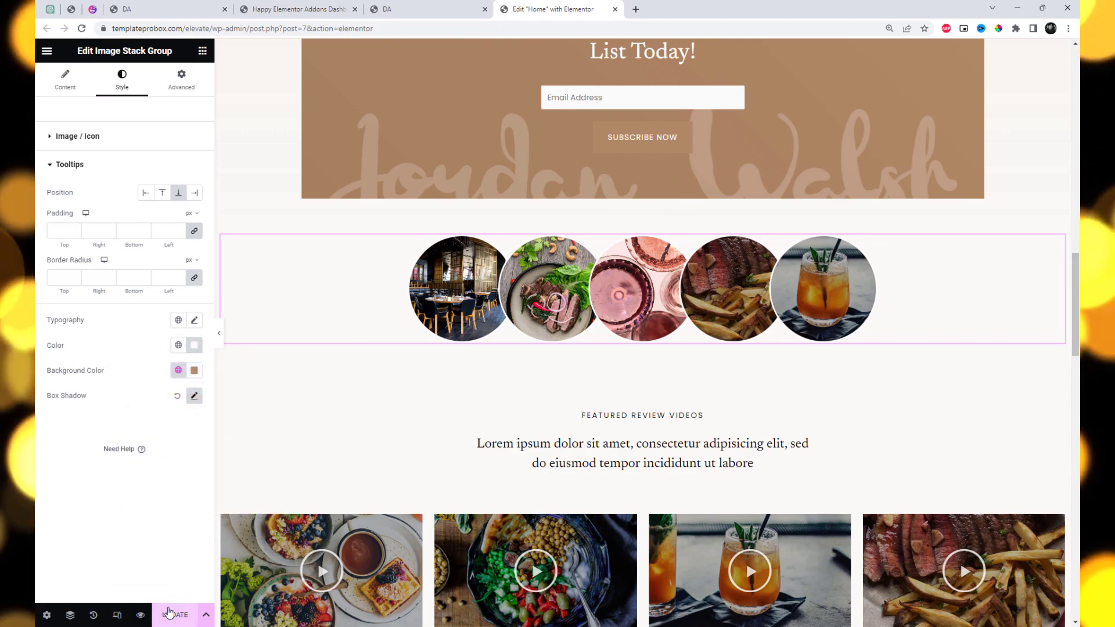
- Reload the live home page and examine the image stack group and its tooltips
click(427, 10)
key(Return)
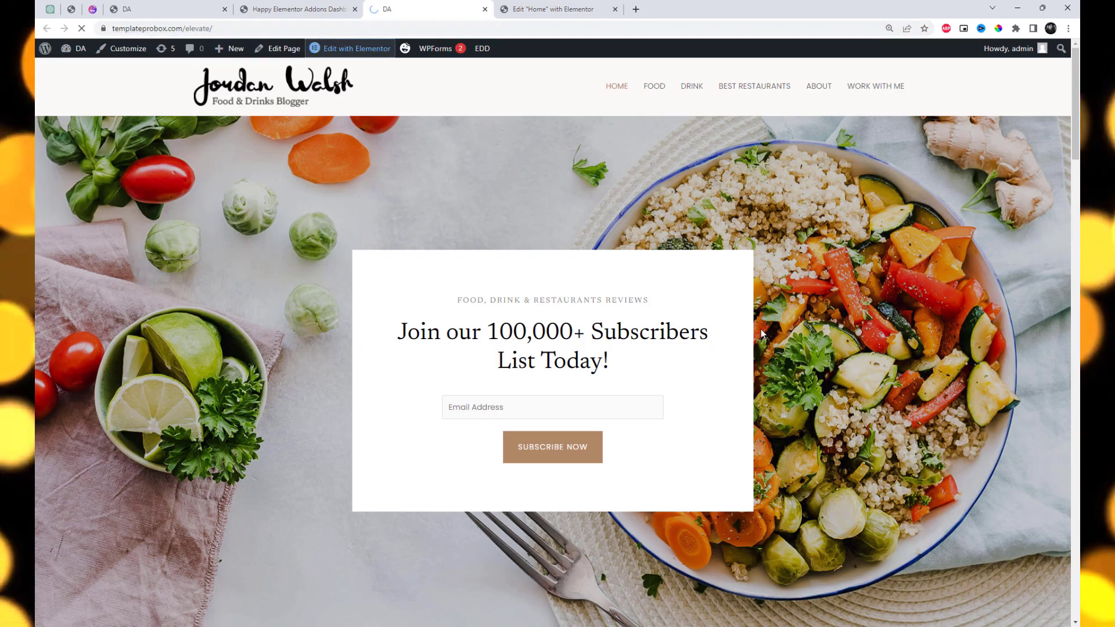
scroll(833, 335, down, 15)
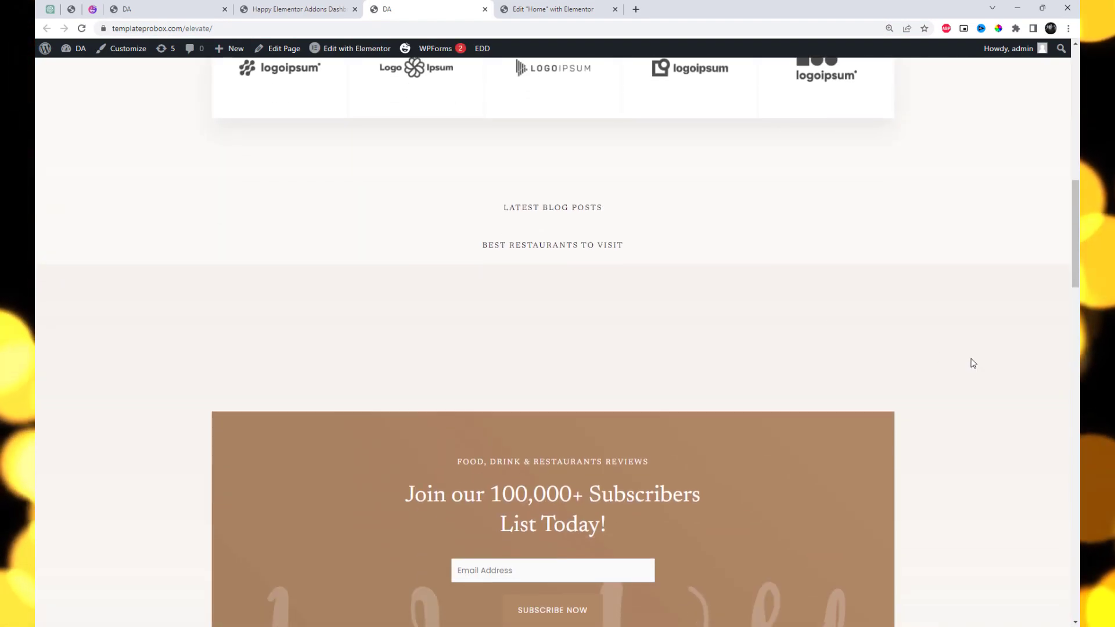
scroll(970, 363, down, 8)
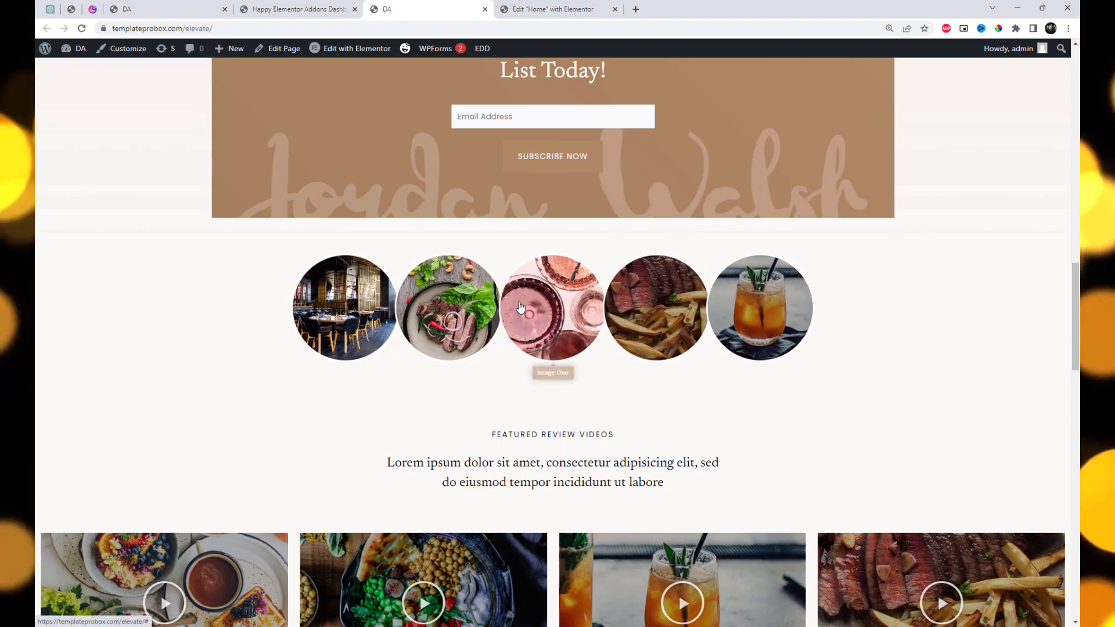
- Return to the Elementor editor and increase the stack's item size to 224
click(556, 6)
click(153, 149)
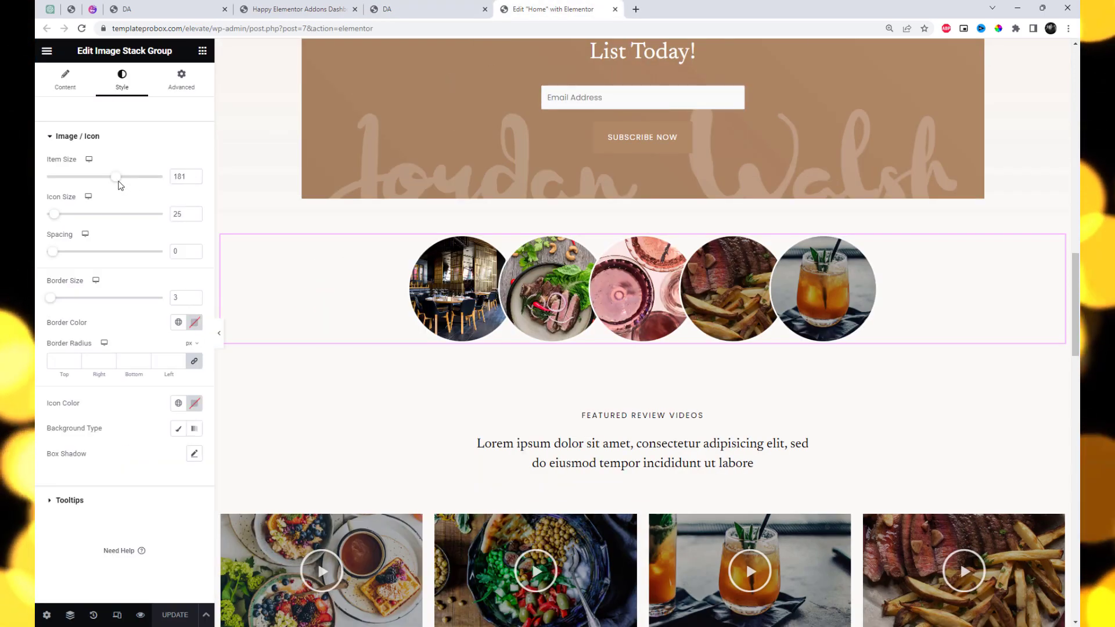
drag(121, 184, 136, 186)
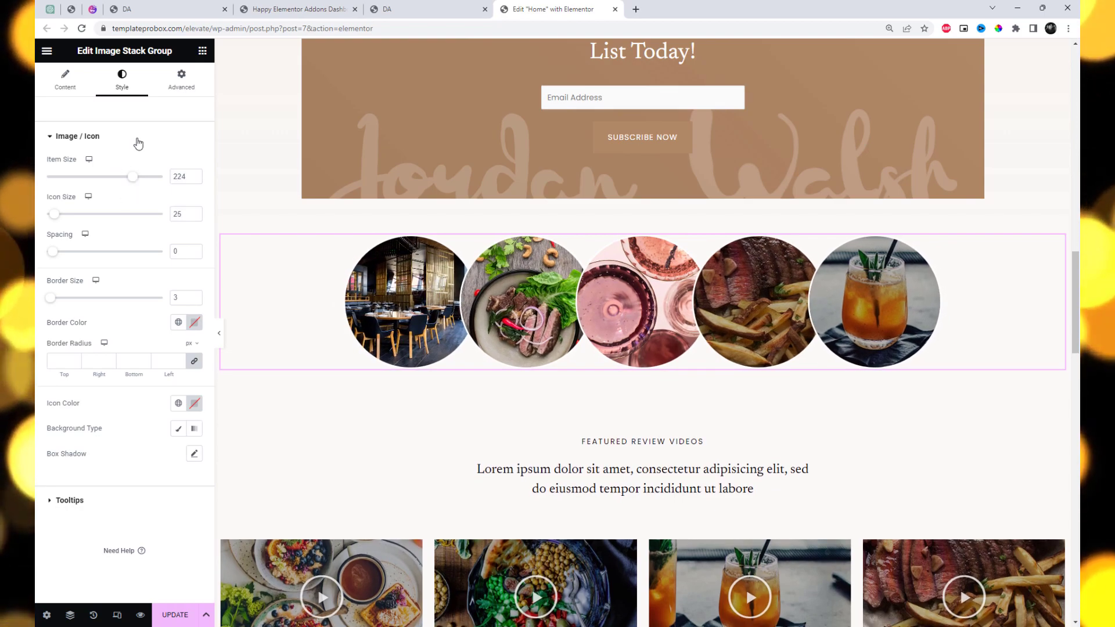
click(50, 140)
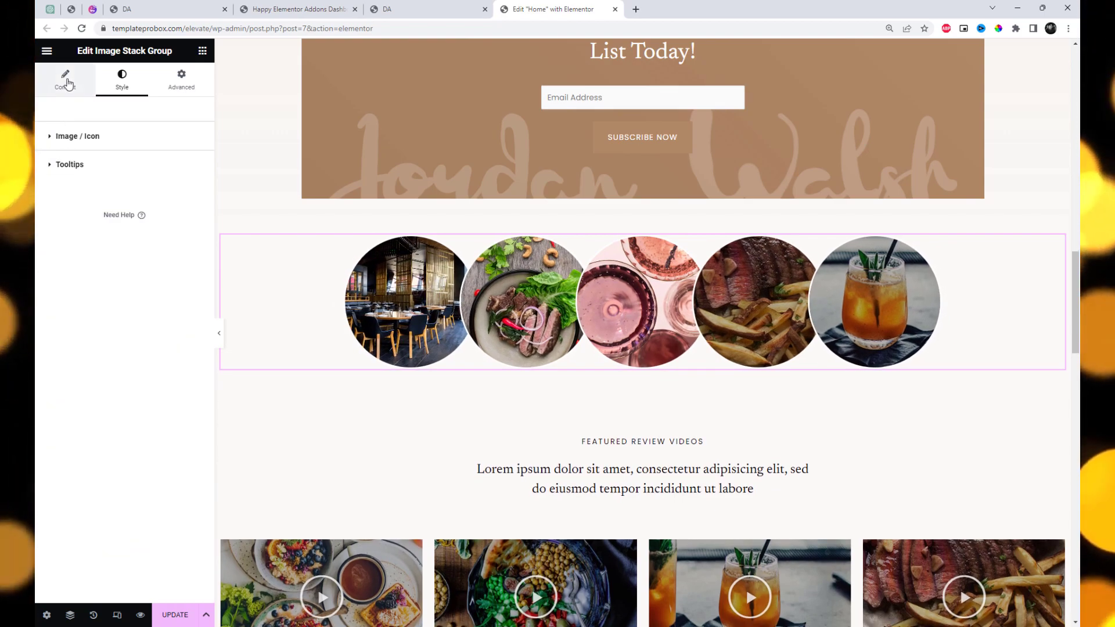
- Try the left and right alignments for the image stack and restore the center alignment
click(65, 80)
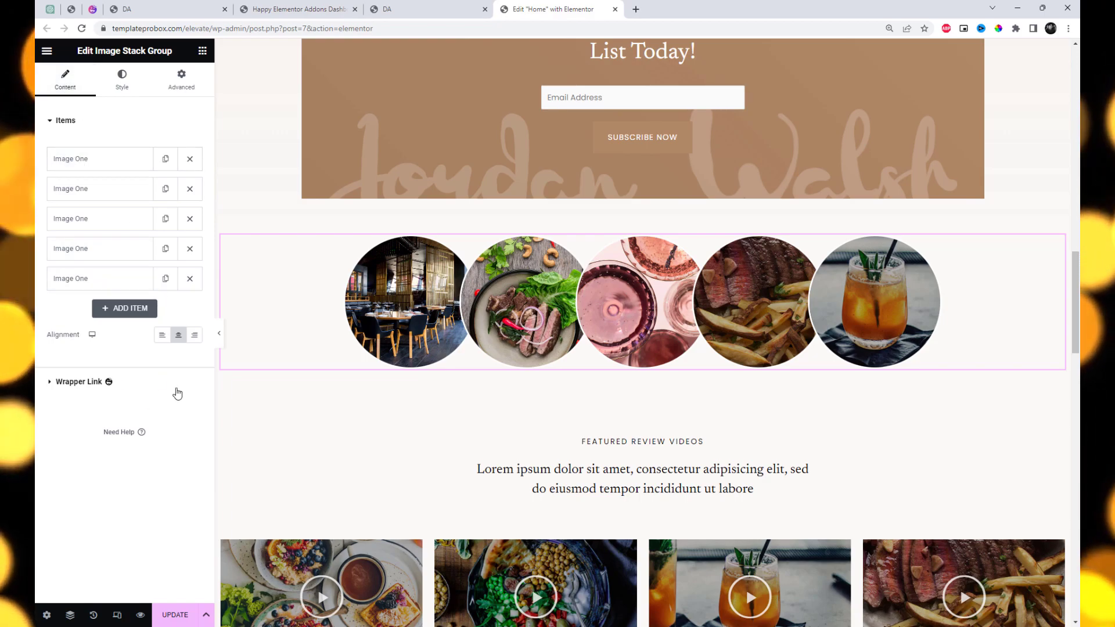
click(161, 336)
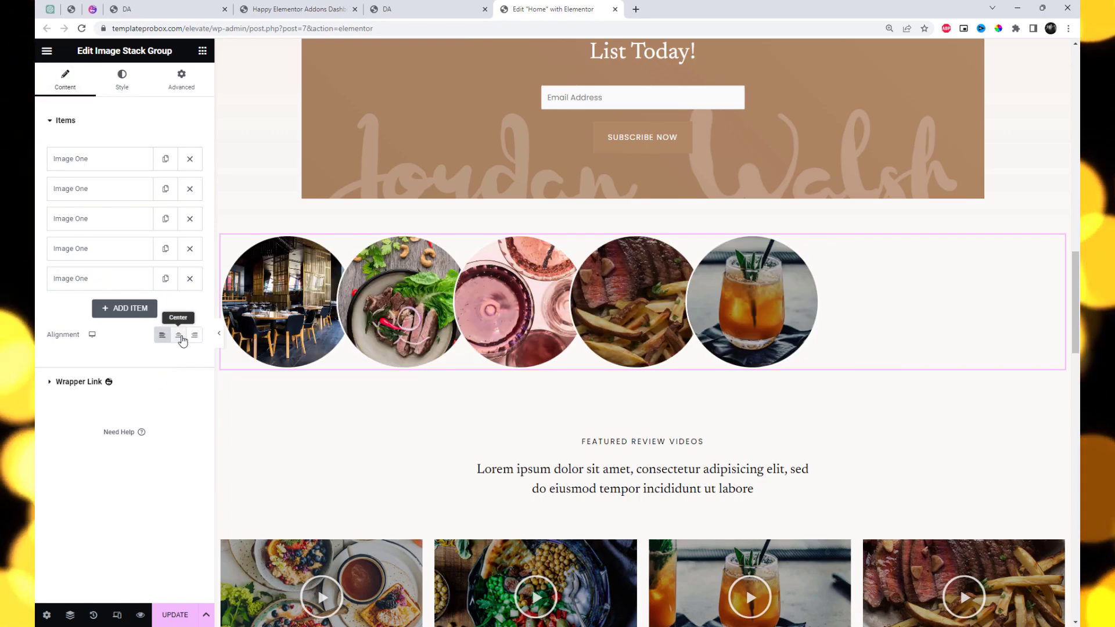
click(179, 336)
click(194, 337)
click(179, 335)
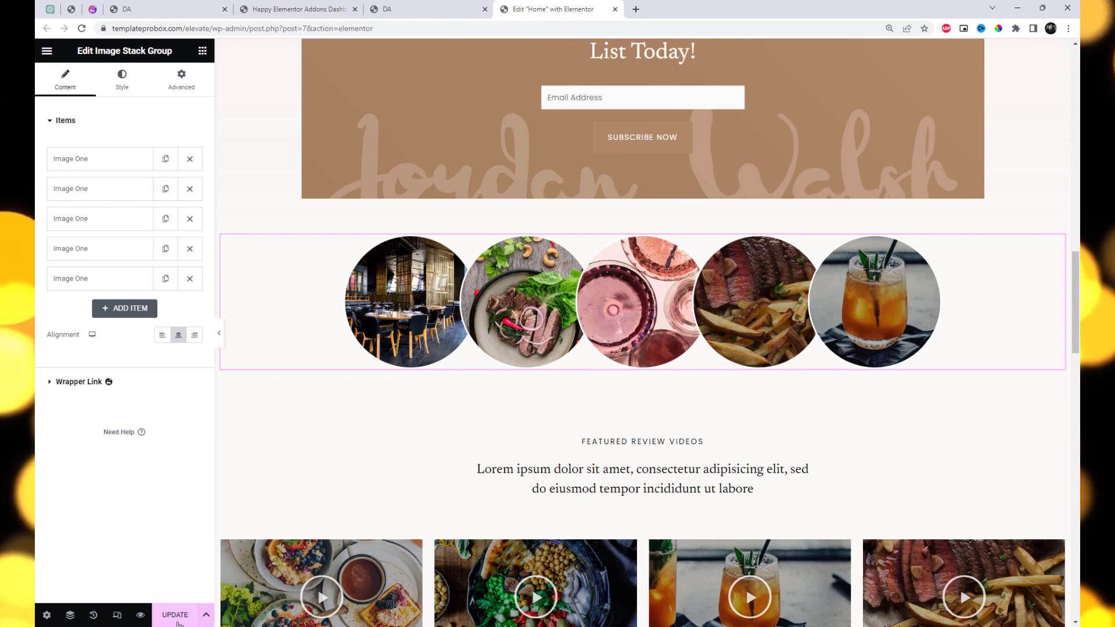
- Reload the live home page to check the enlarged image stack
click(433, 5)
click(433, 28)
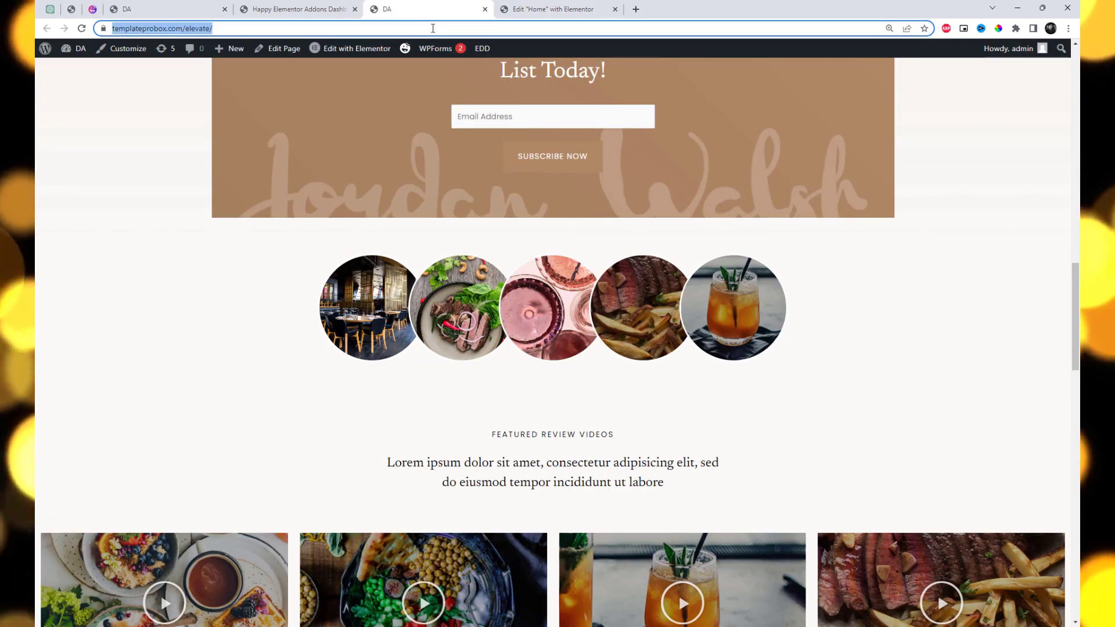
key(Return)
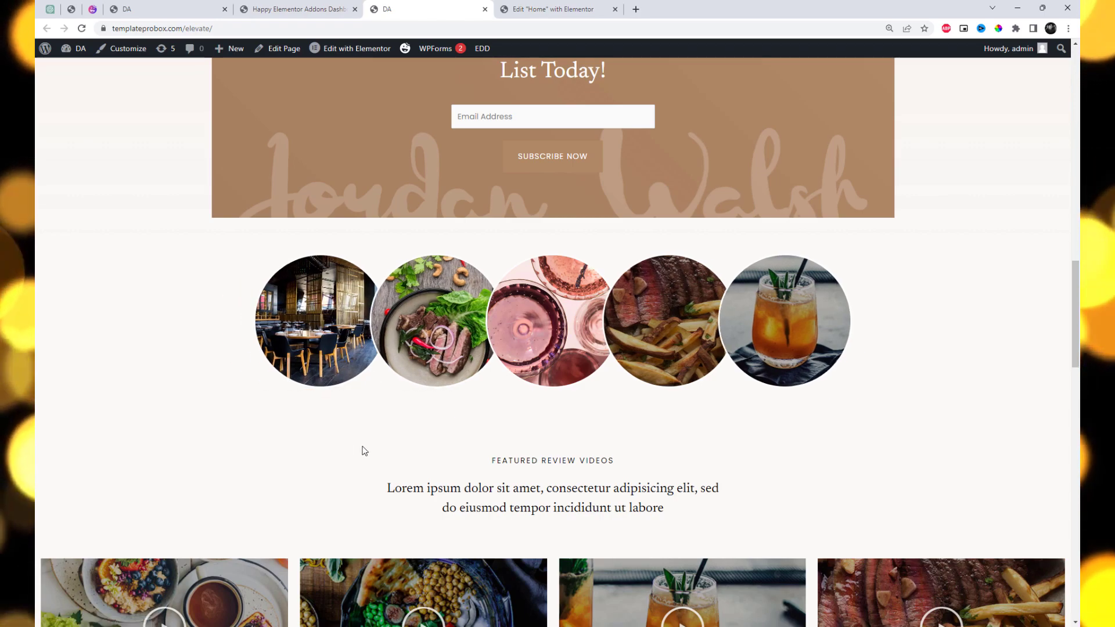
- Return to the editor's style settings and try a custom light grey border color on the stack's images
click(549, 4)
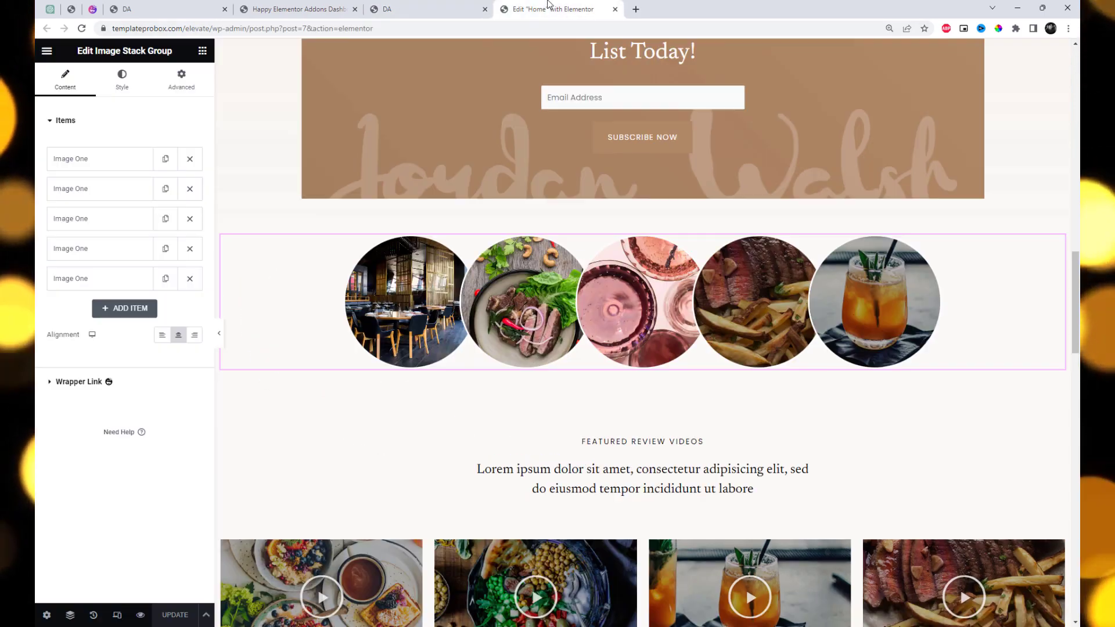
click(122, 79)
click(195, 312)
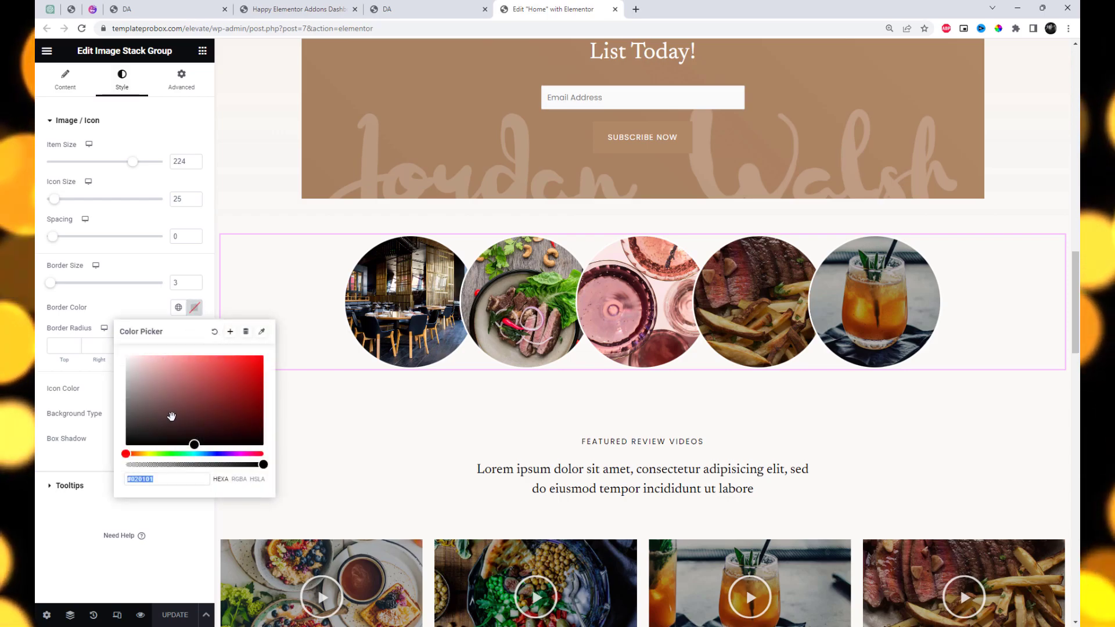
click(169, 395)
mouse_move(213, 391)
mouse_down()
mouse_move(241, 424)
mouse_move(127, 356)
mouse_move(135, 372)
mouse_up()
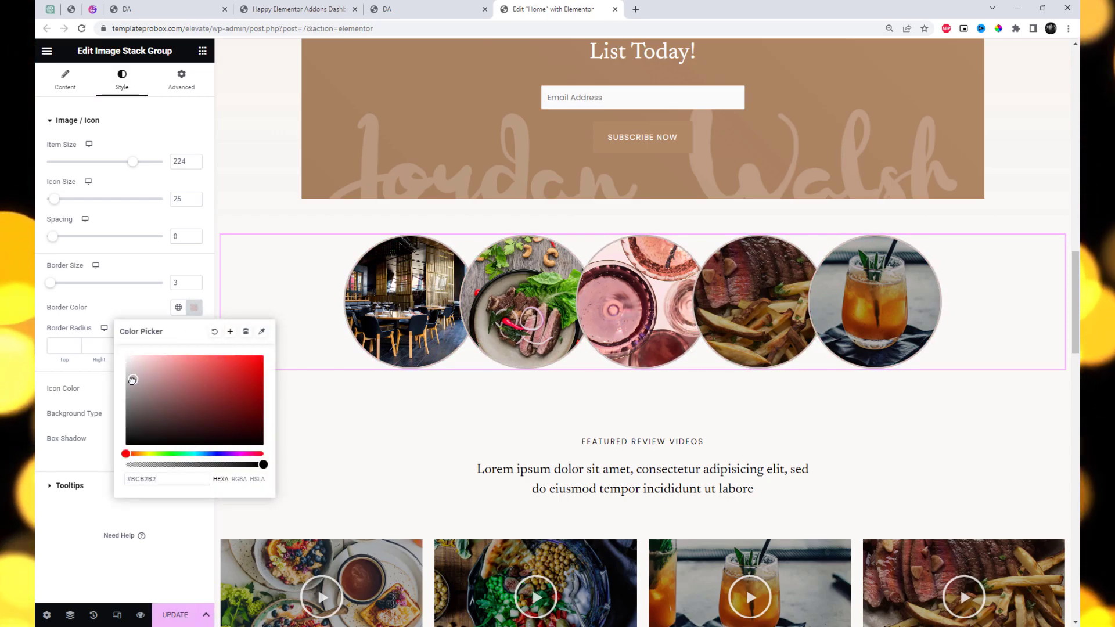
- Set the images' border color to the global Theme Color 7 and update the page
click(178, 308)
scroll(139, 452, down, 1)
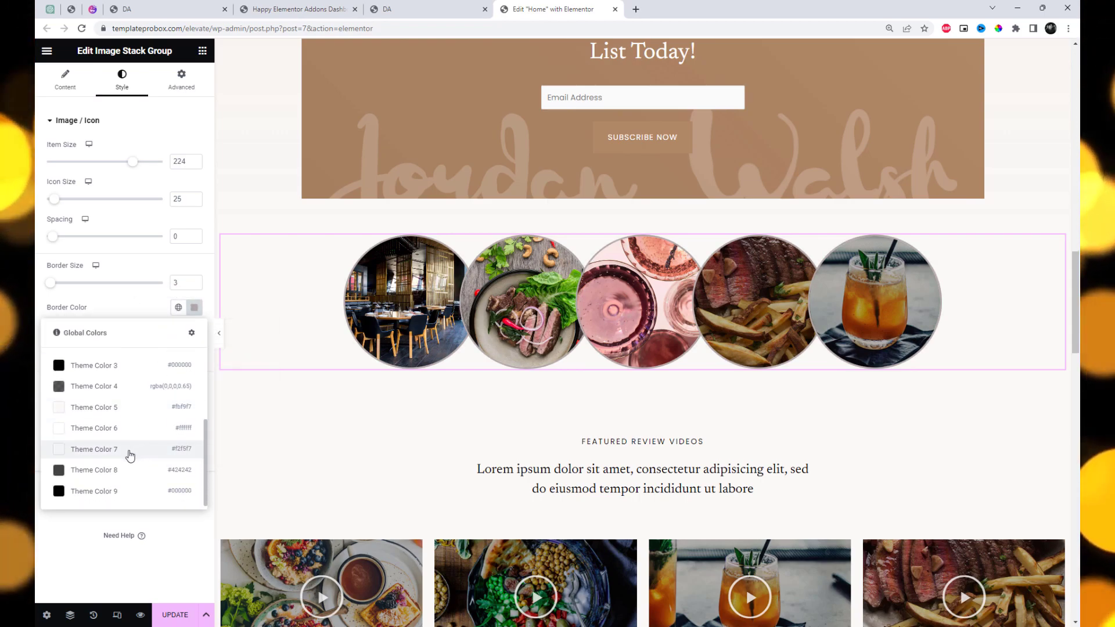
click(127, 451)
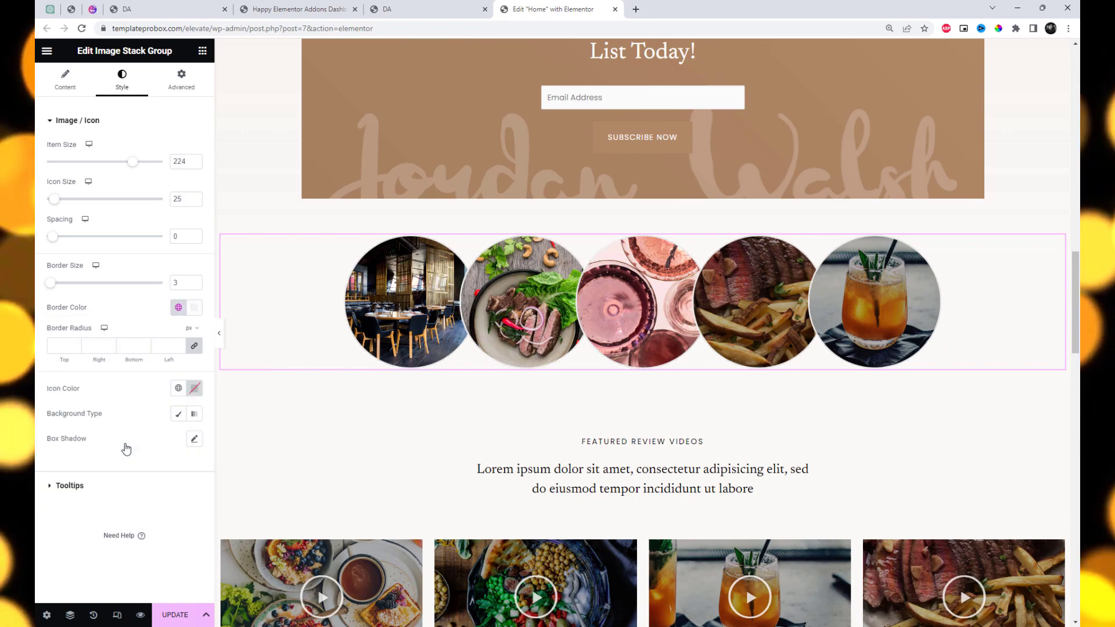
click(176, 617)
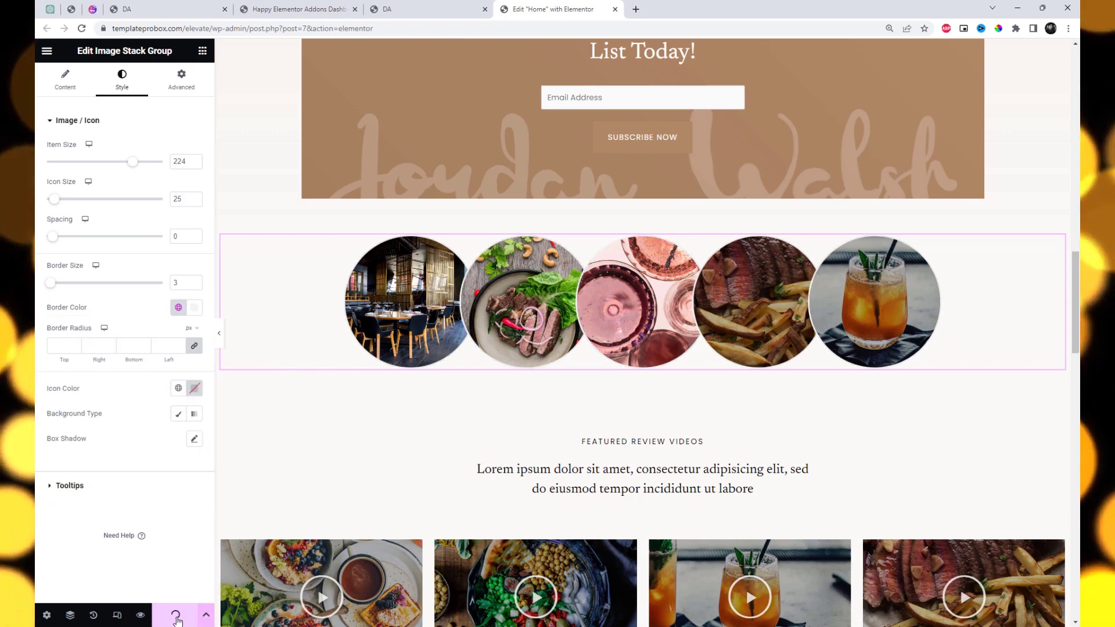
- Reload the live home page and examine the image stack with its new border color
click(423, 10)
click(430, 32)
key(Return)
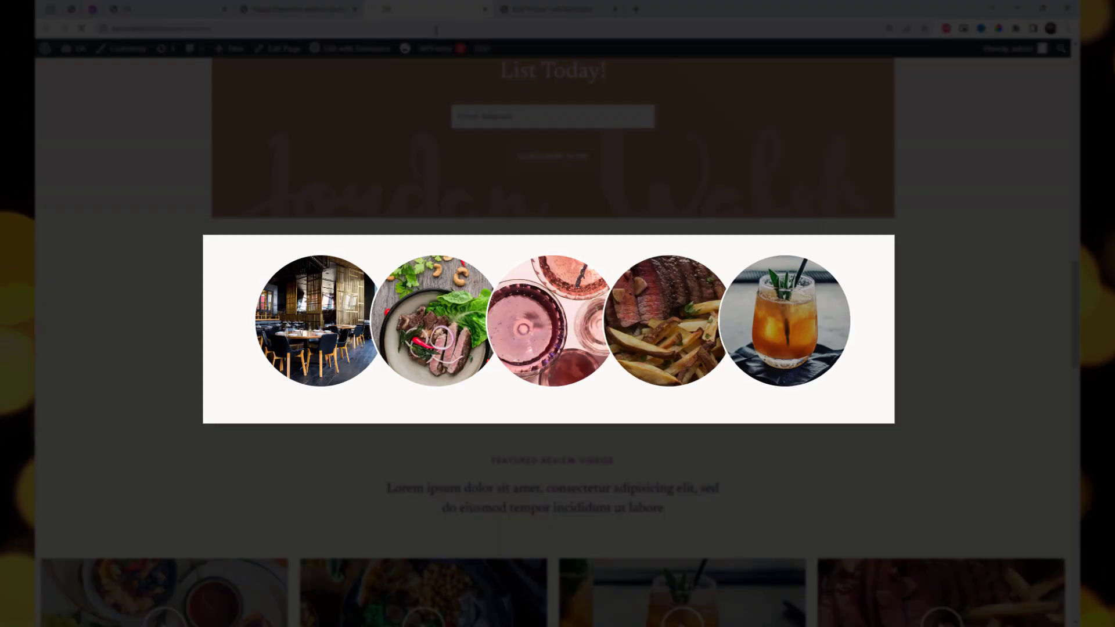
mouse_move(870, 304)
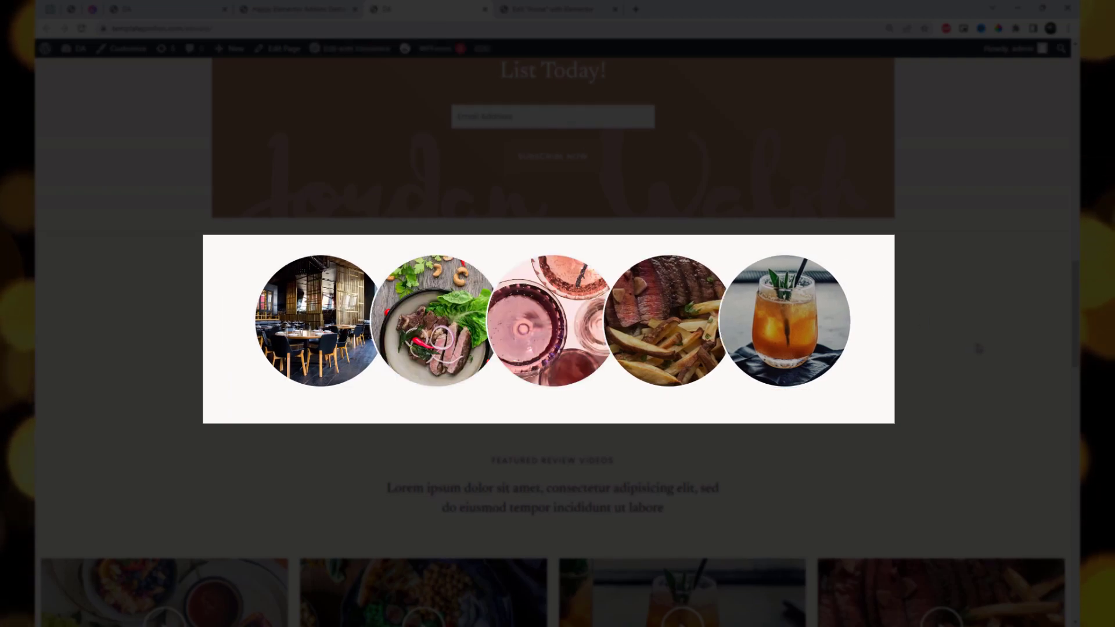